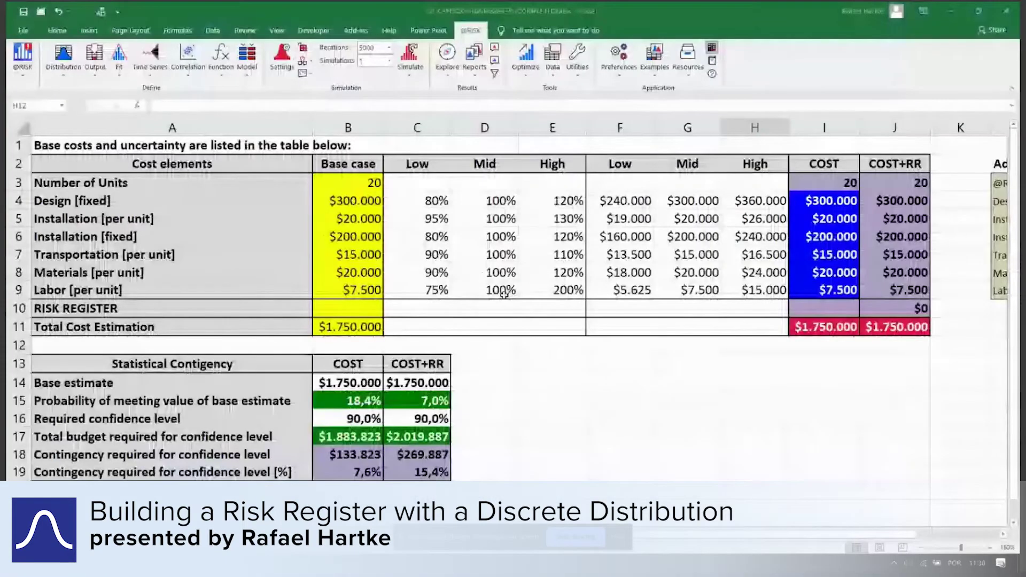
Step: Highlight the cost elements' base values, then review the labor-cost and Reworks risks on RiskRegister
left_click_drag(172, 163, 345, 323)
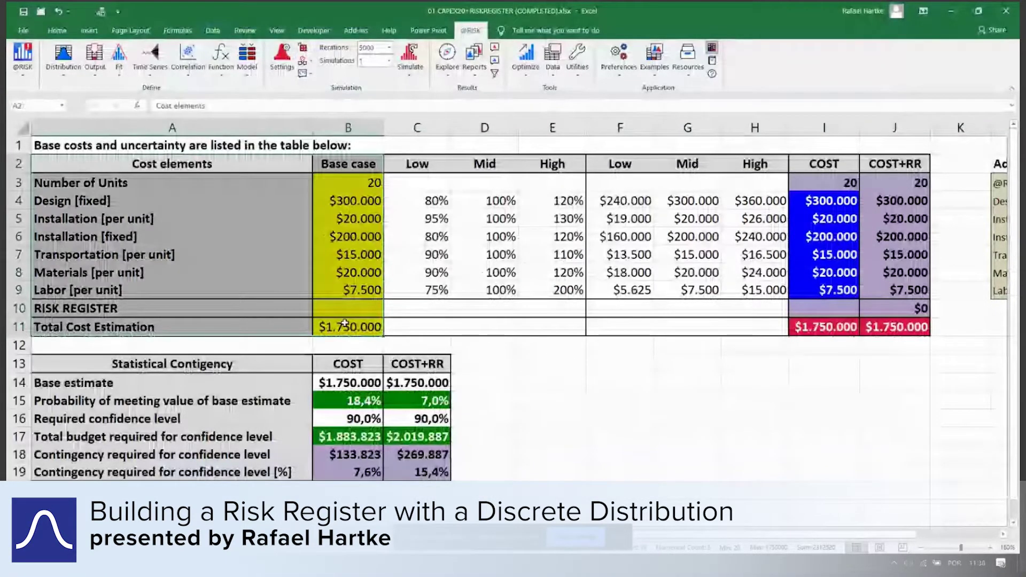
key("ctrl+Page_Down")
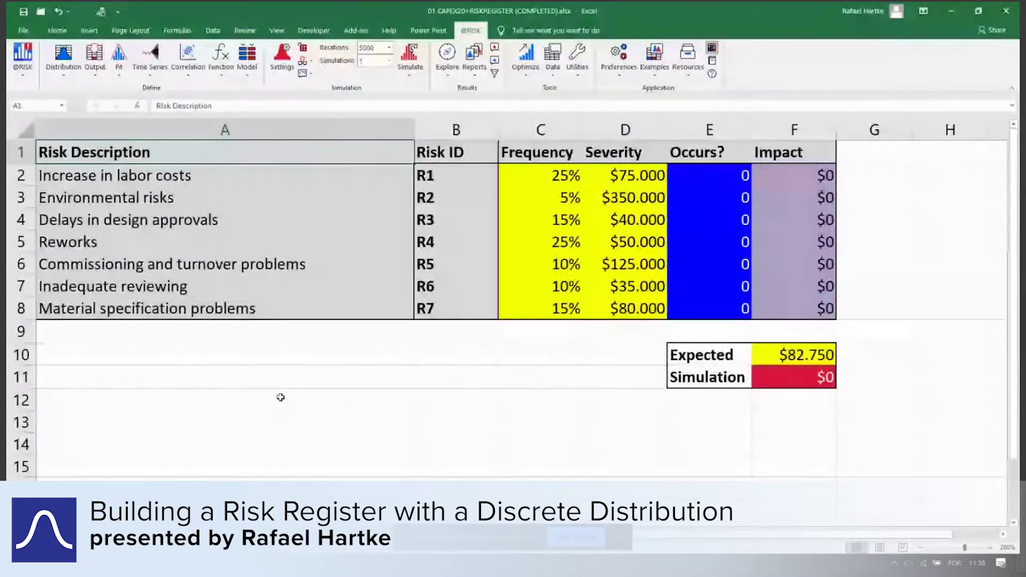
left_click(280, 397)
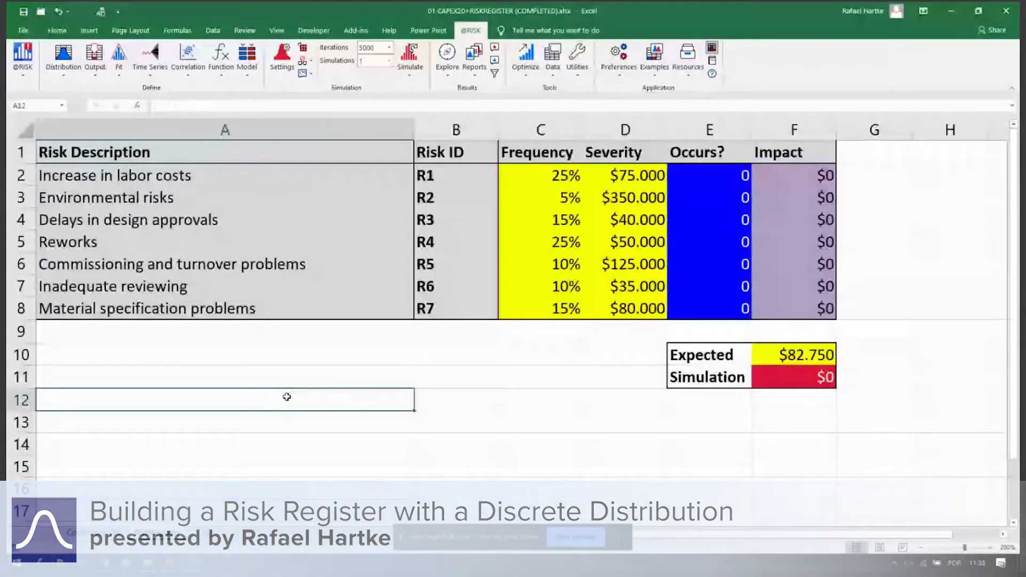
left_click(181, 175)
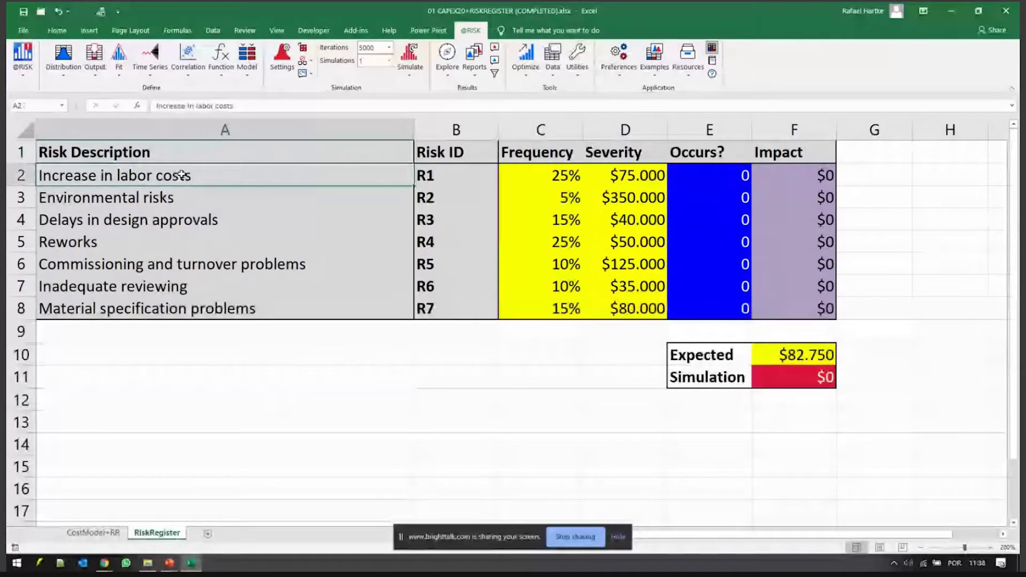
key("Down")
key("Down")
key("Down")
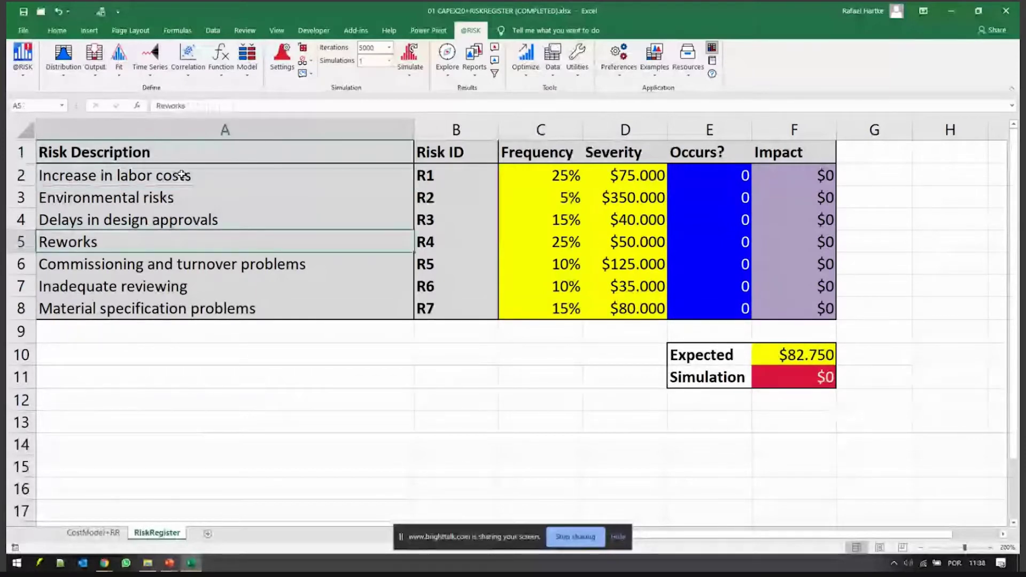
Step: Compare the Installation [per unit] row on CostModel+RR, then select all risk descriptions on RiskRegister
key("ctrl+Page_Up")
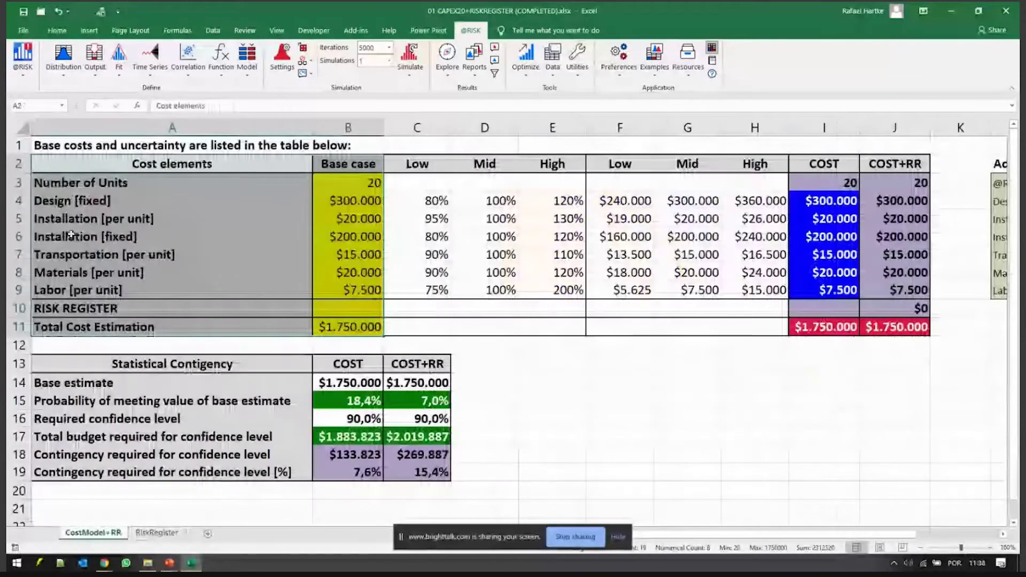
left_click_drag(71, 218, 536, 224)
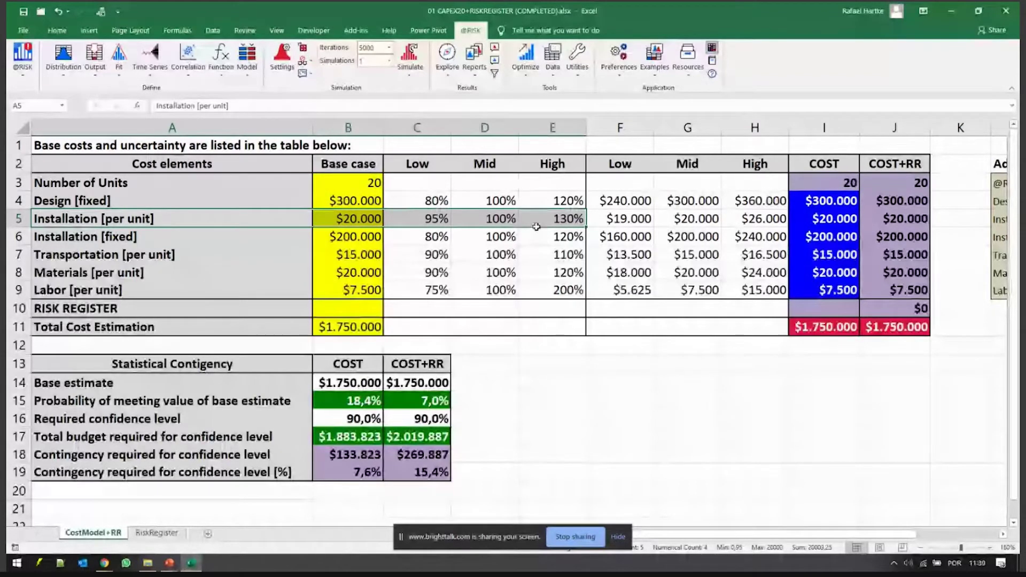
key("ctrl+Page_Down")
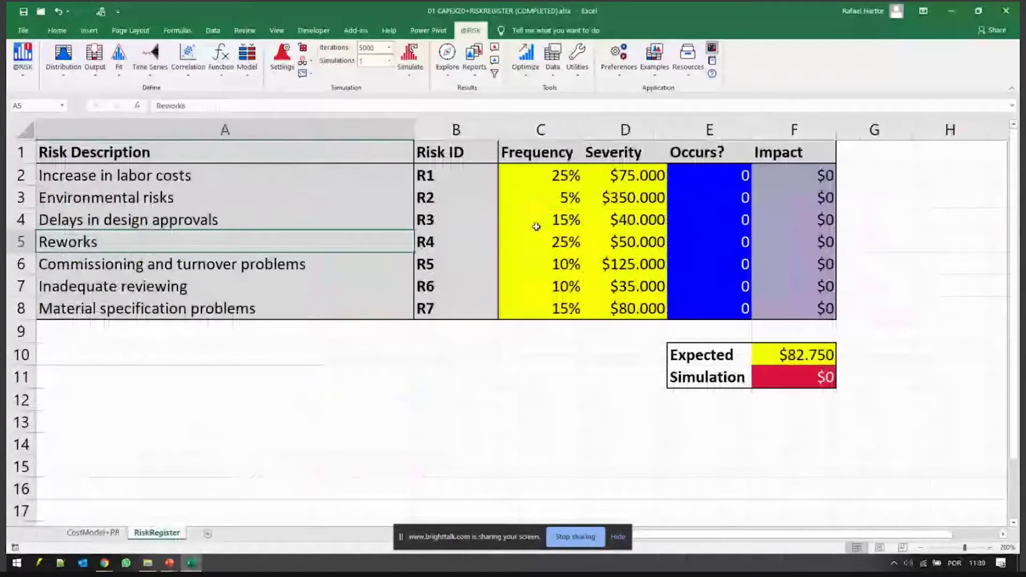
key("Down")
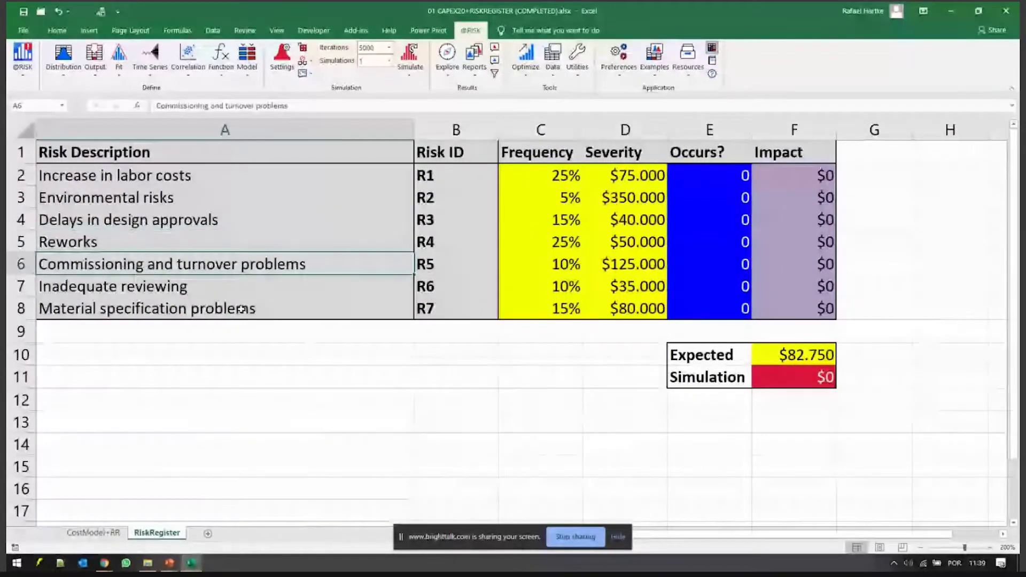
left_click(241, 309)
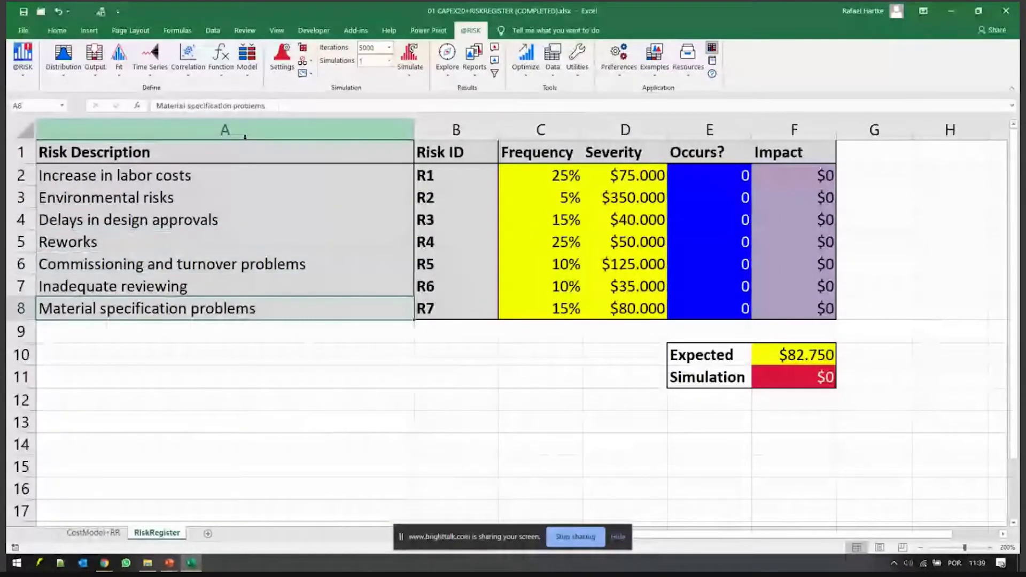
left_click_drag(244, 153, 397, 314)
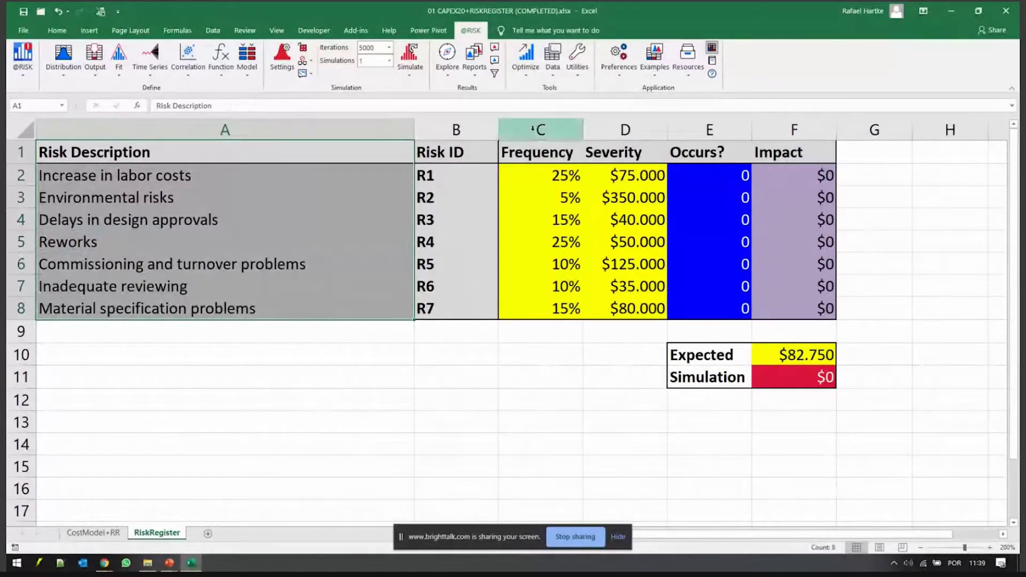
left_click(250, 127)
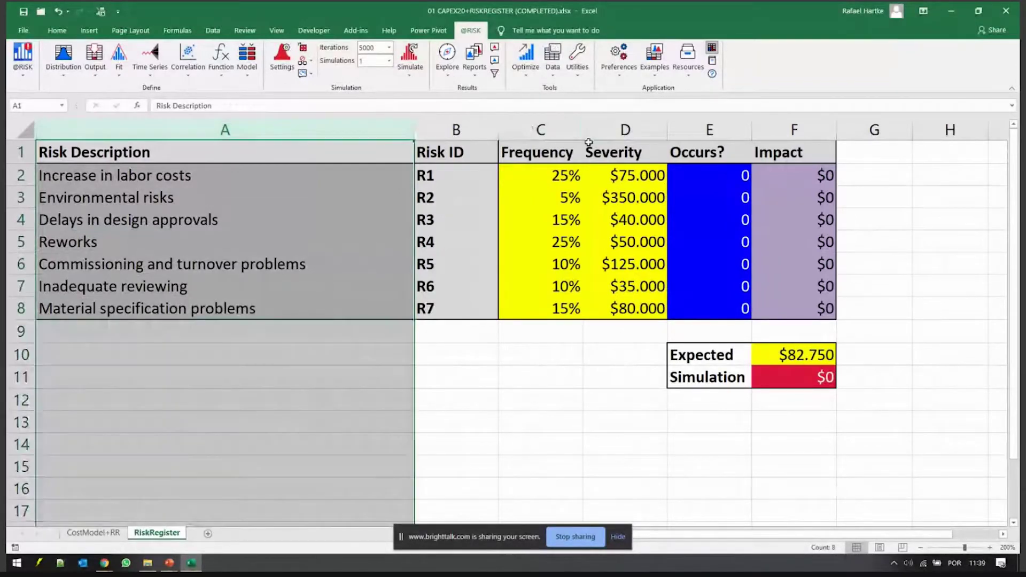
left_click(558, 128)
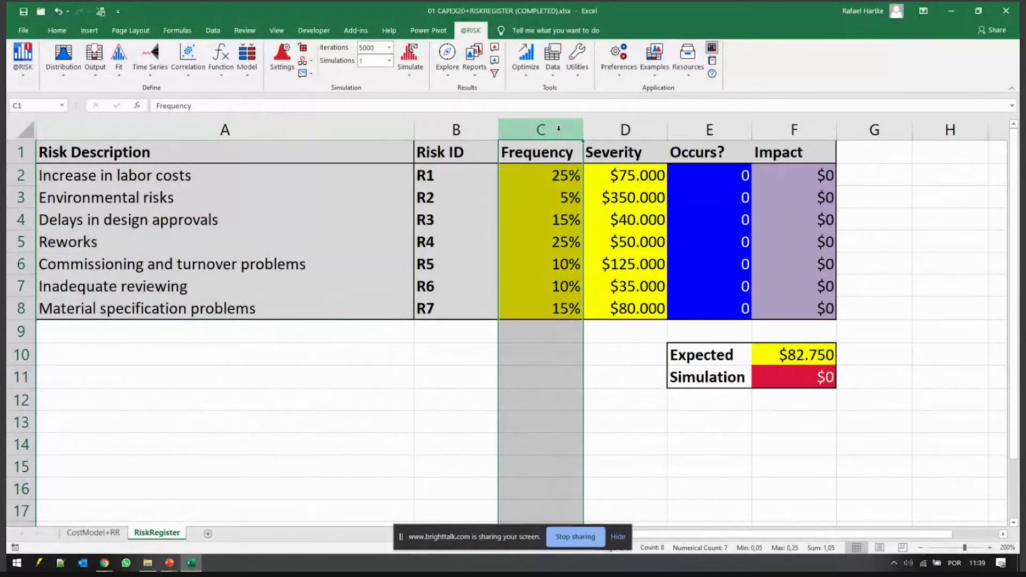
left_click(593, 131)
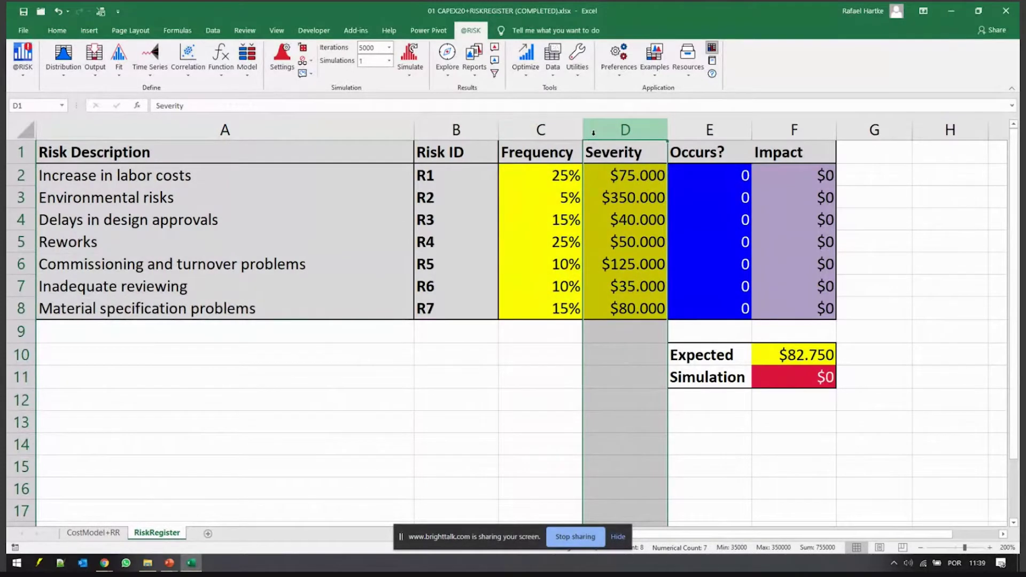
left_click(558, 128)
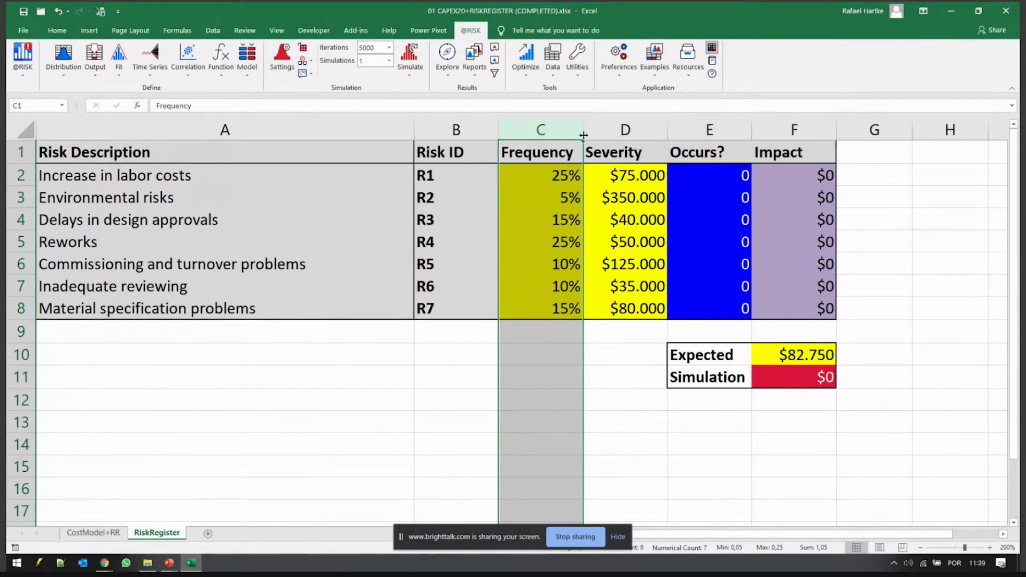
left_click(561, 128)
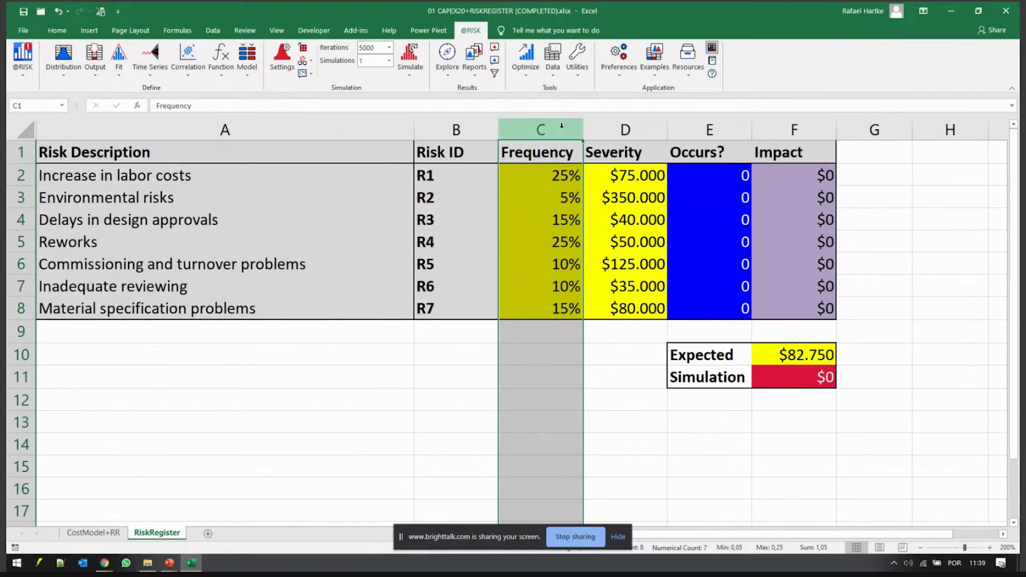
key("ctrl+Page_Up")
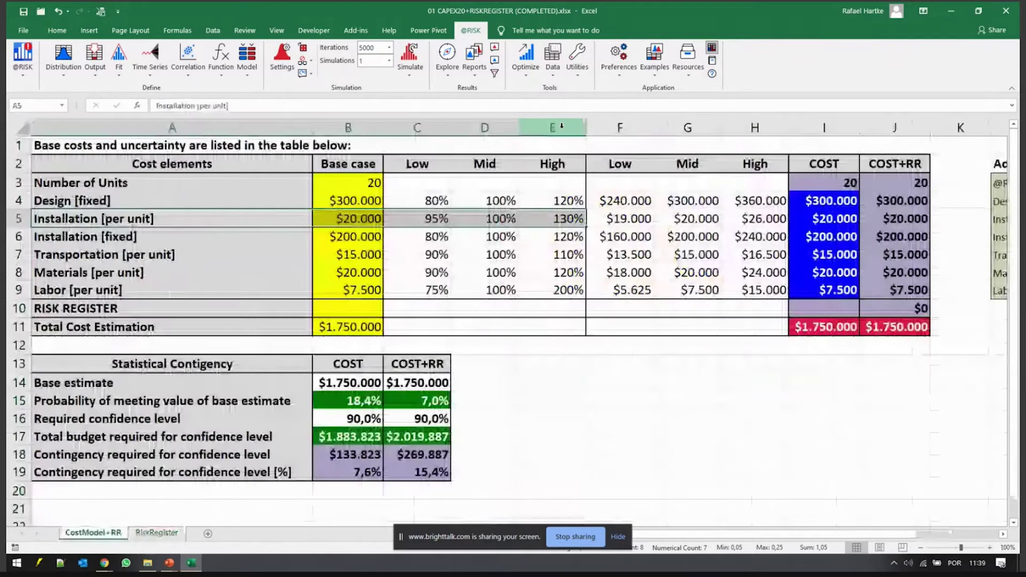
left_click(15, 235)
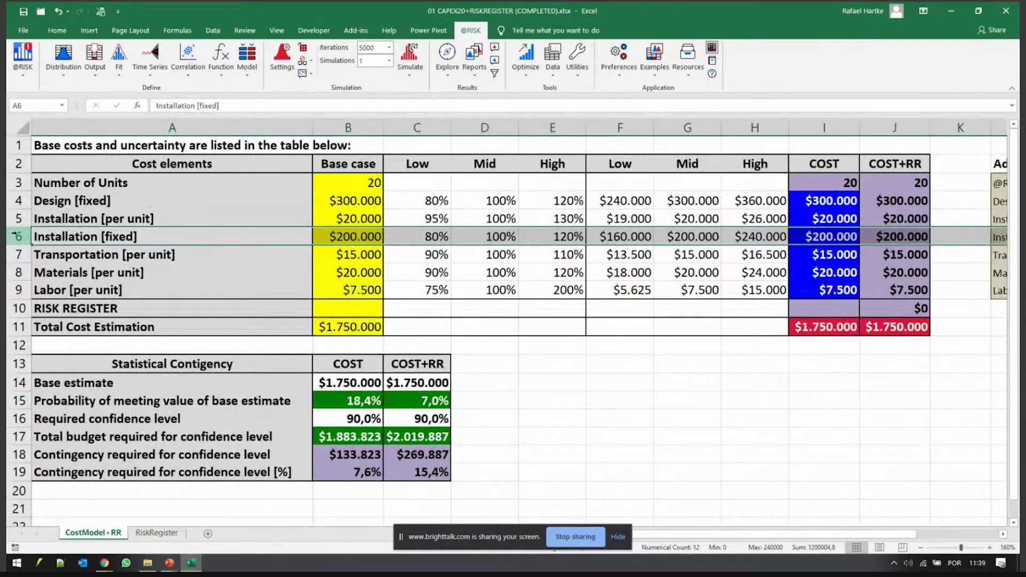
key("ctrl+Page_Down")
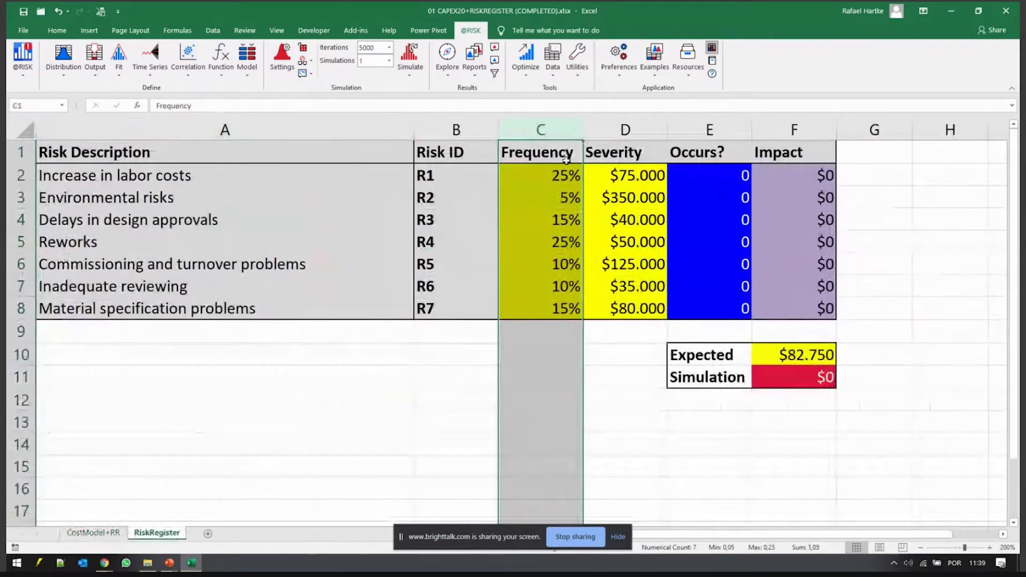
left_click(614, 132)
left_click(549, 122)
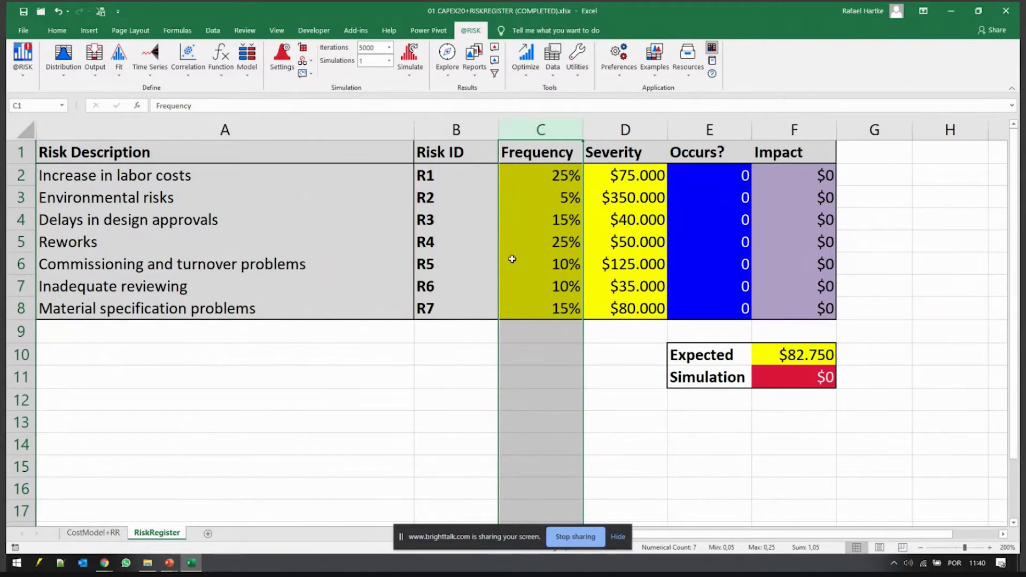
left_click(679, 172)
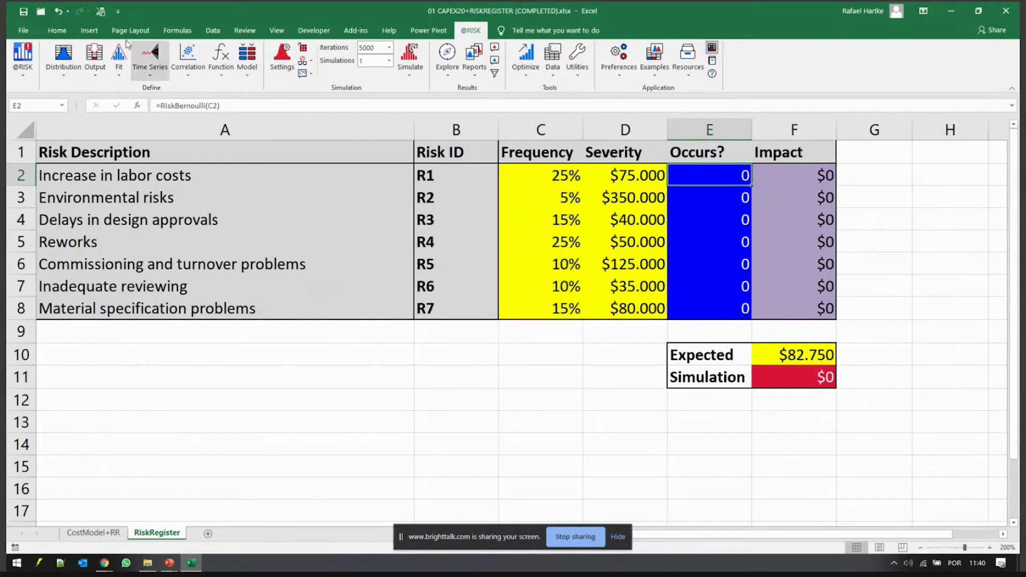
left_click(63, 55)
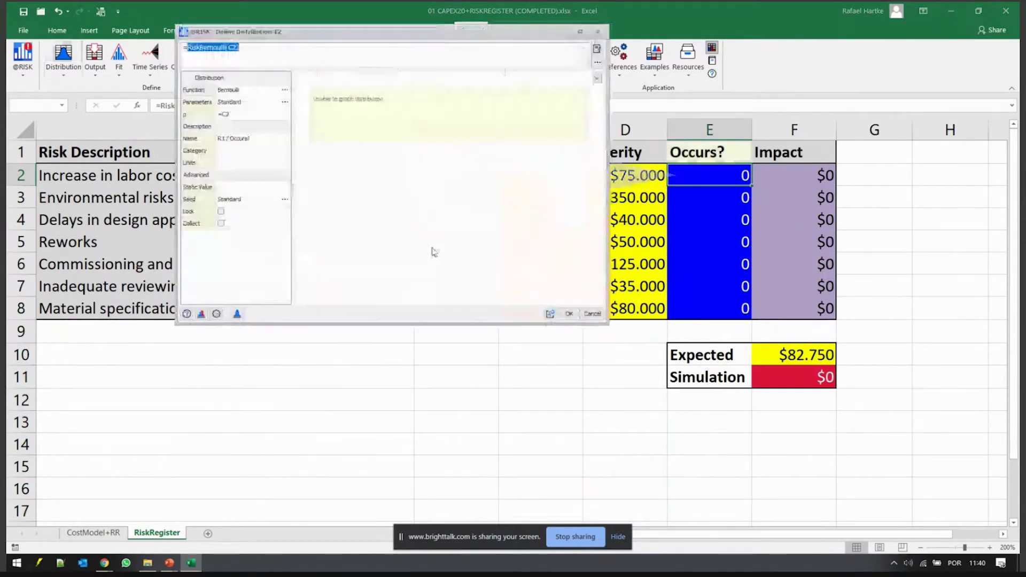
left_click(567, 314)
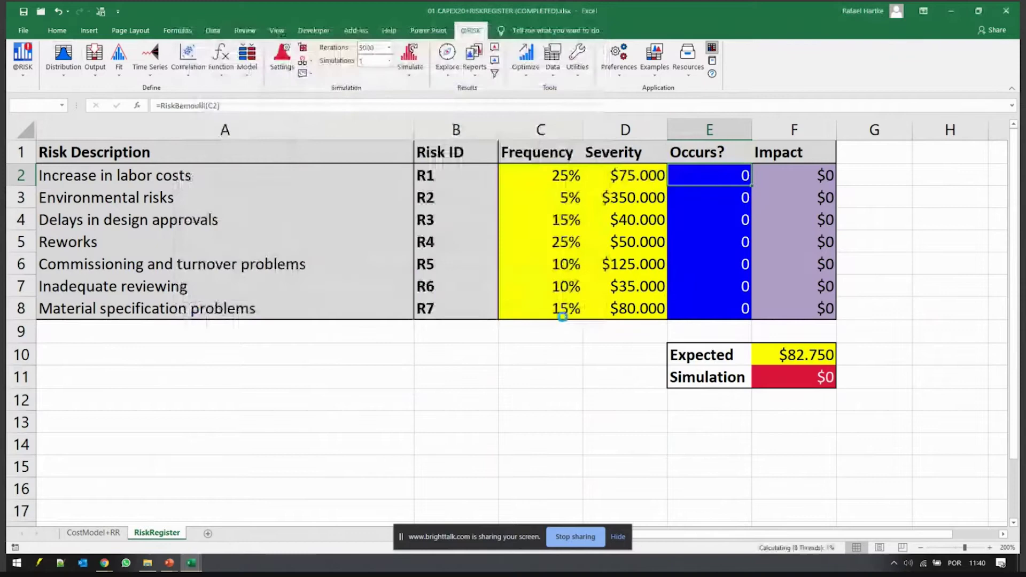
left_click(455, 353)
left_click(63, 54)
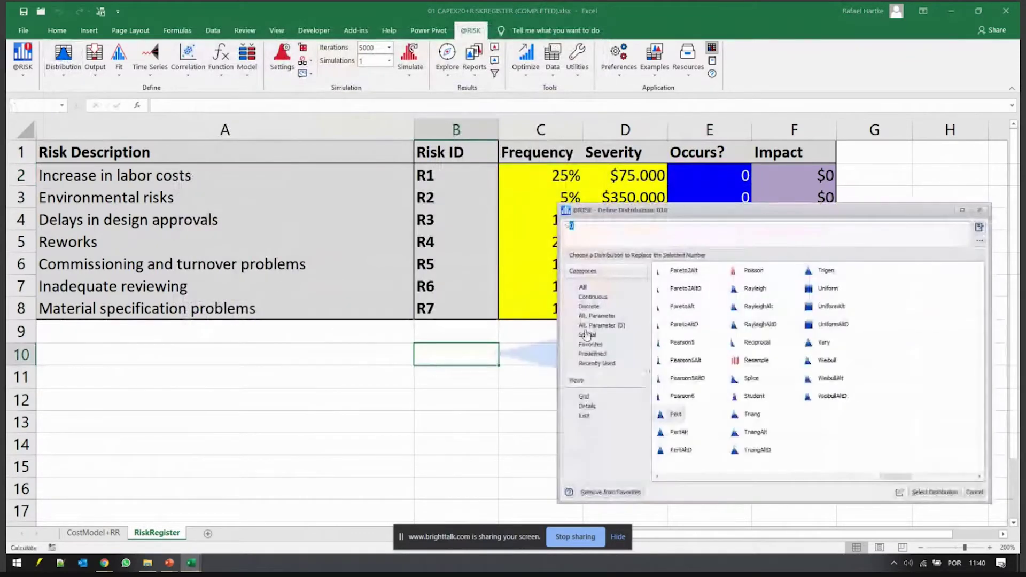
left_click(589, 306)
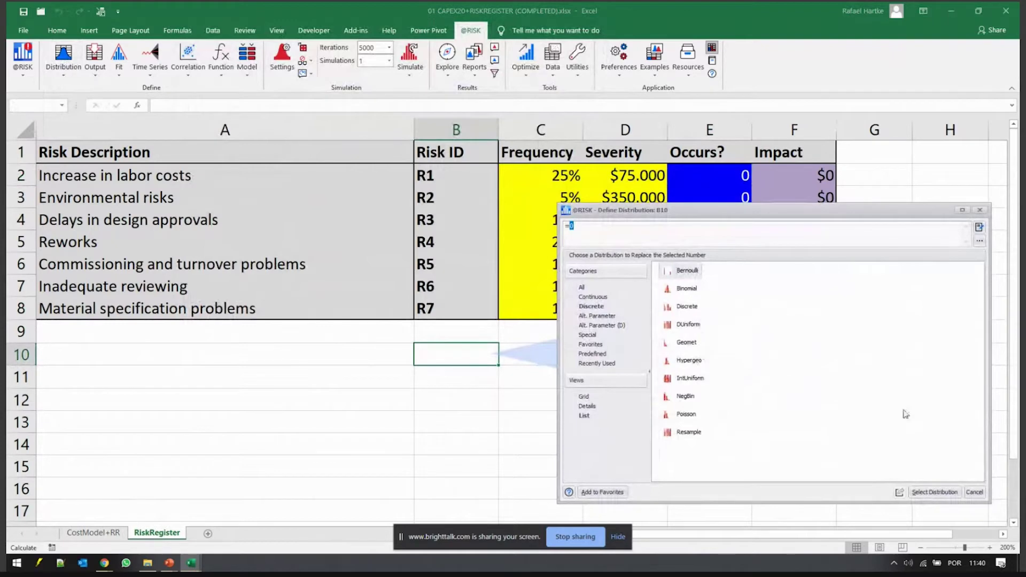
left_click(975, 492)
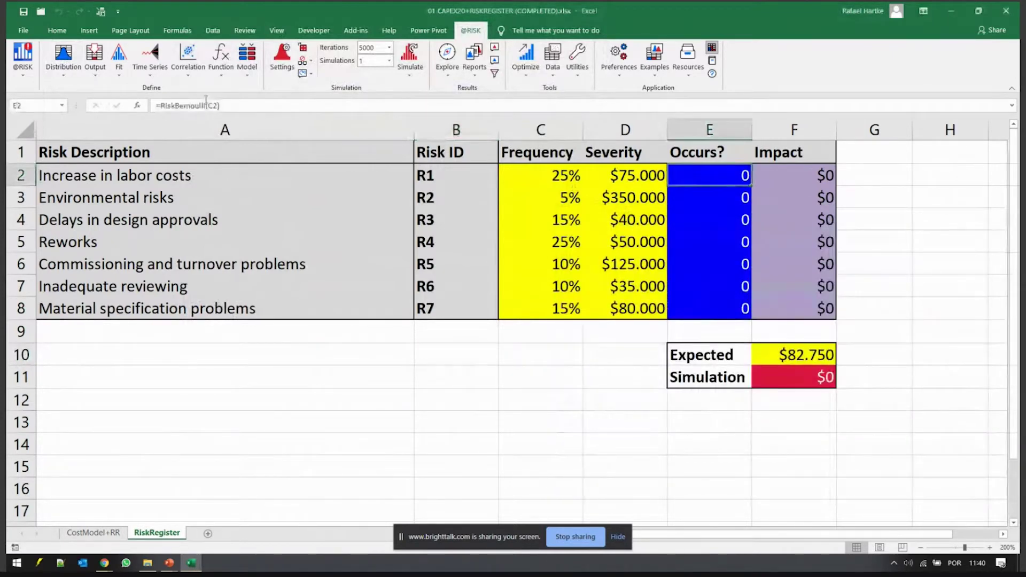
left_click(63, 56)
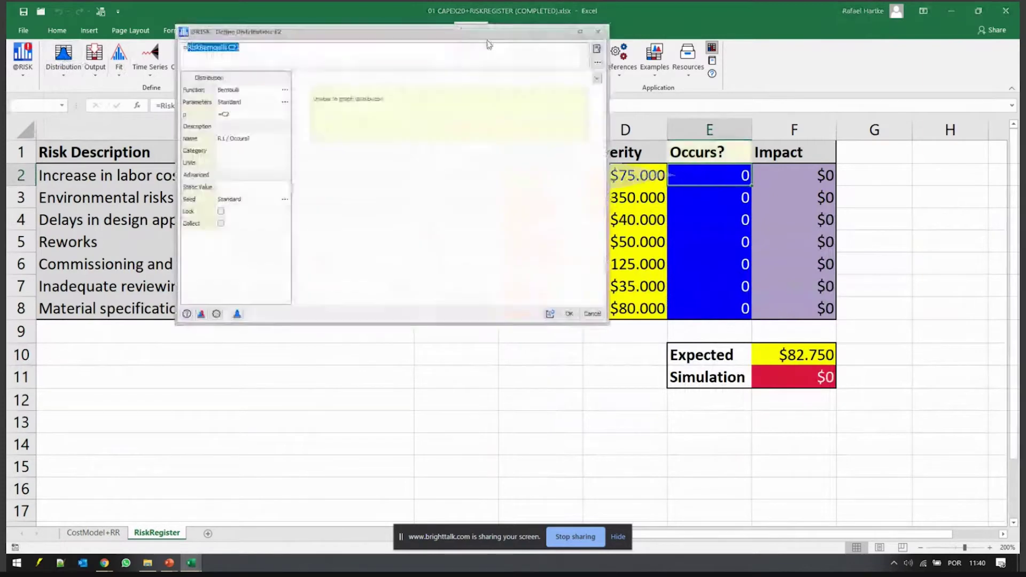
left_click_drag(488, 44, 503, 158)
left_click(259, 236)
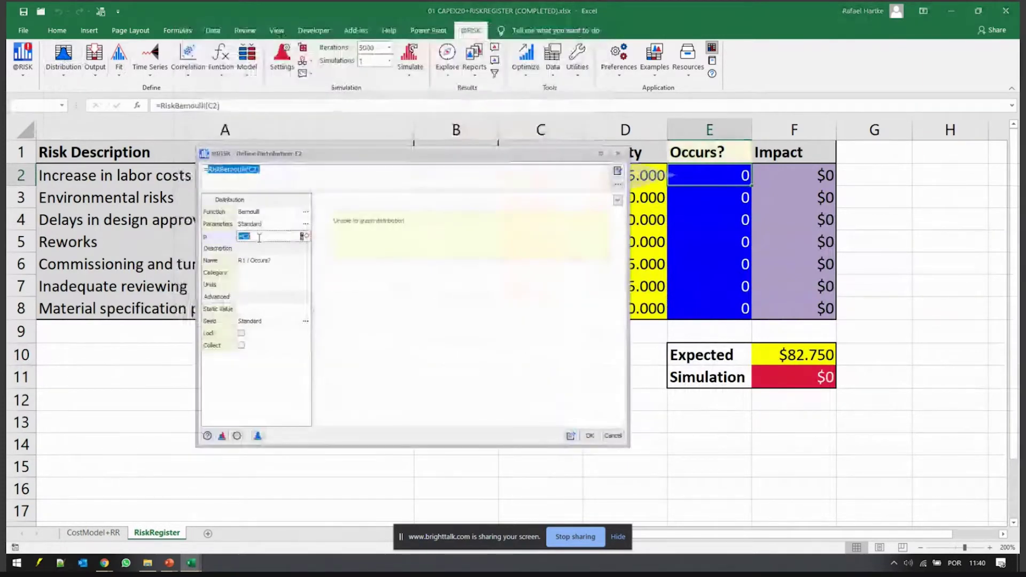
type("25")
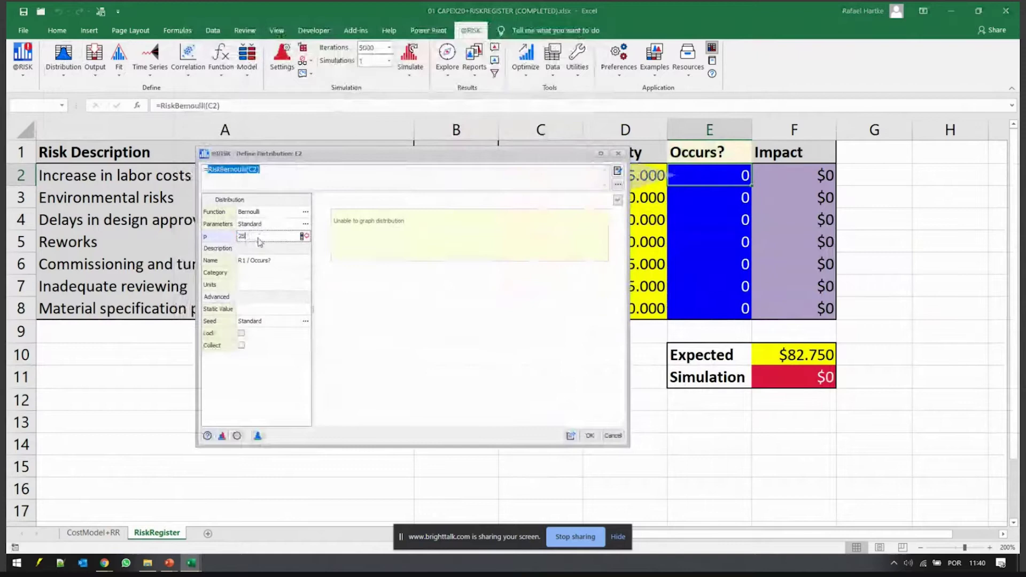
type("%")
key("Tab")
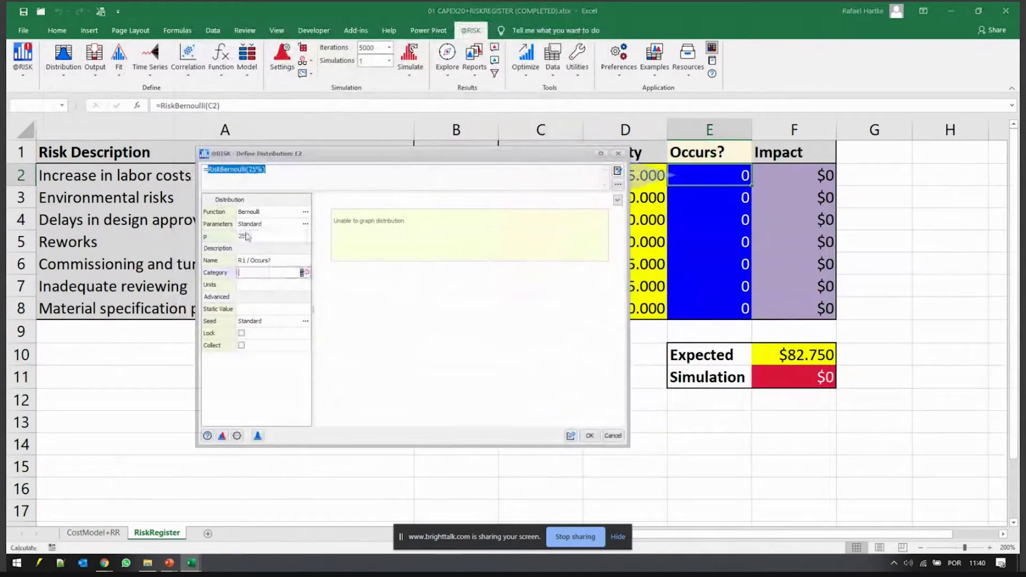
left_click(247, 236)
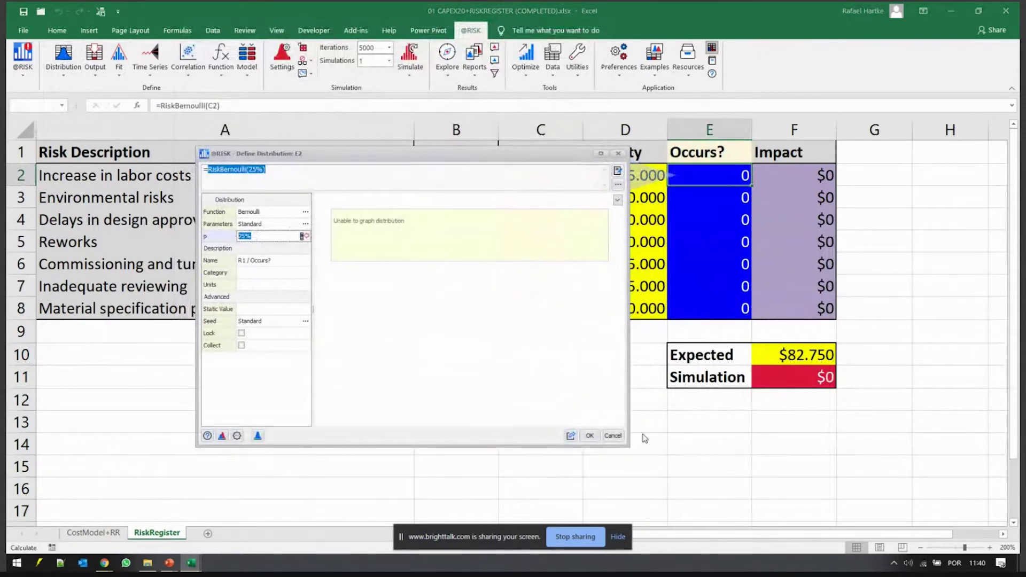
left_click(614, 436)
left_click(500, 373)
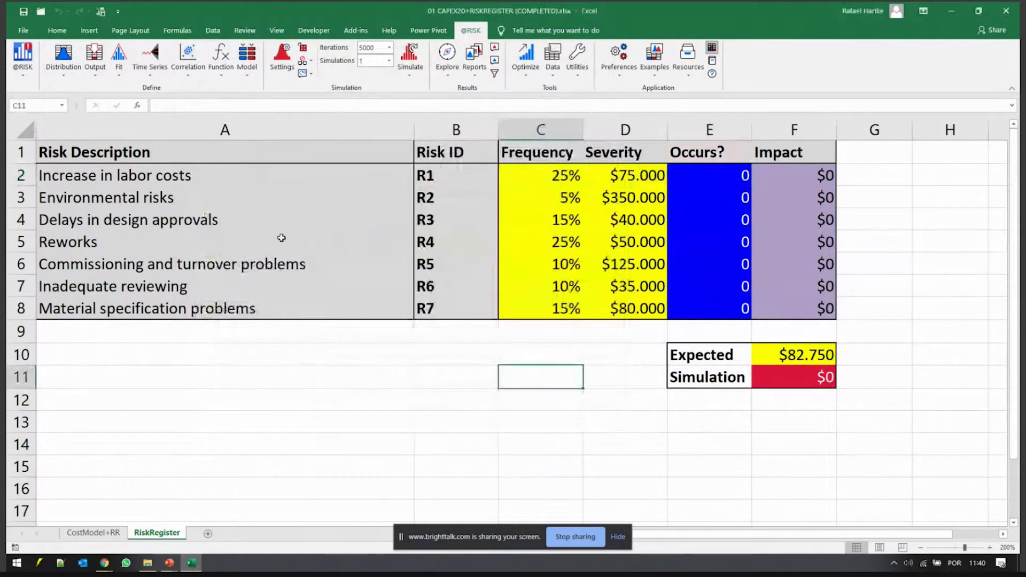
left_click(64, 56)
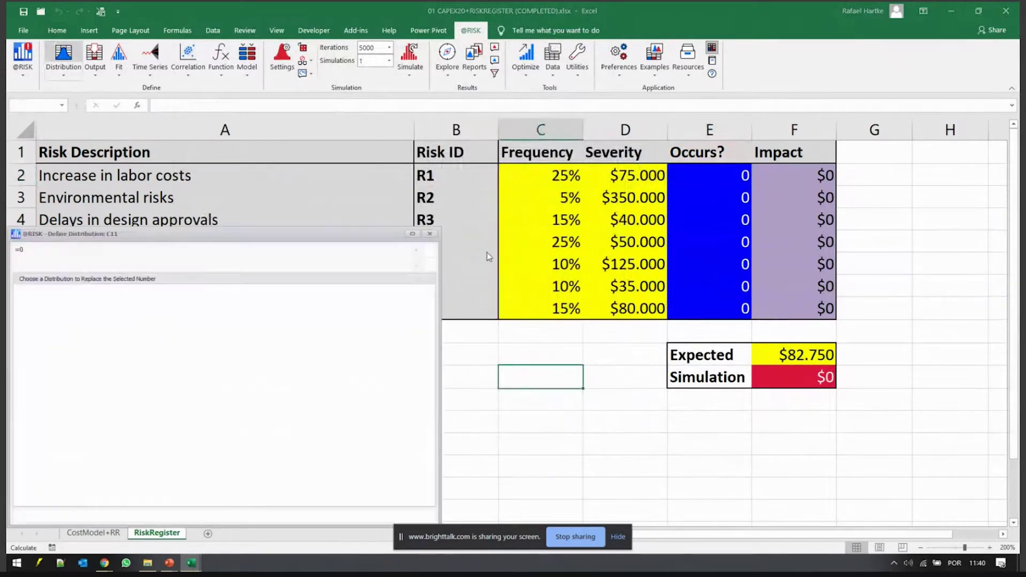
double_click(131, 317)
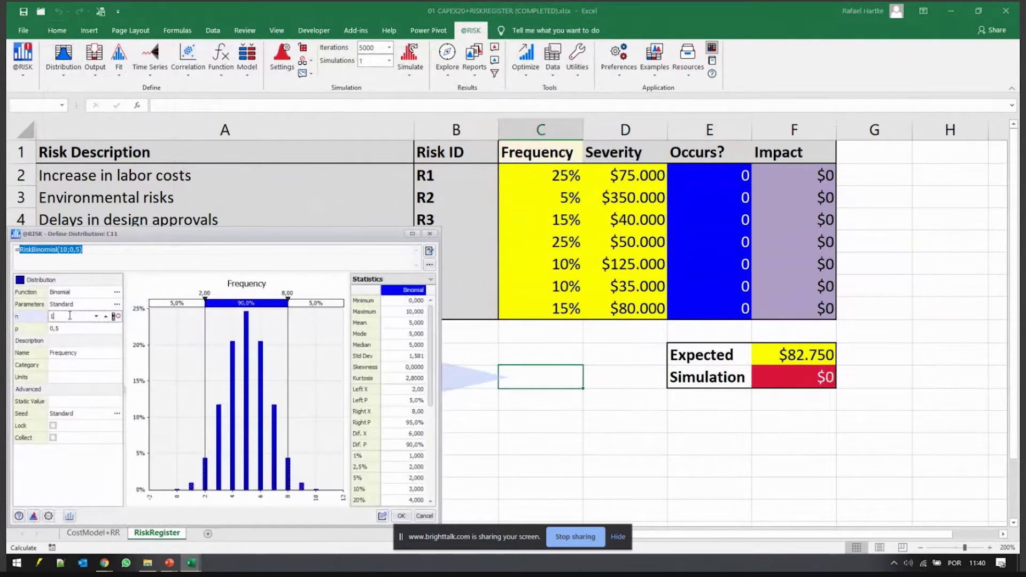
left_click(69, 316)
type("1")
key("Return")
left_click(72, 329)
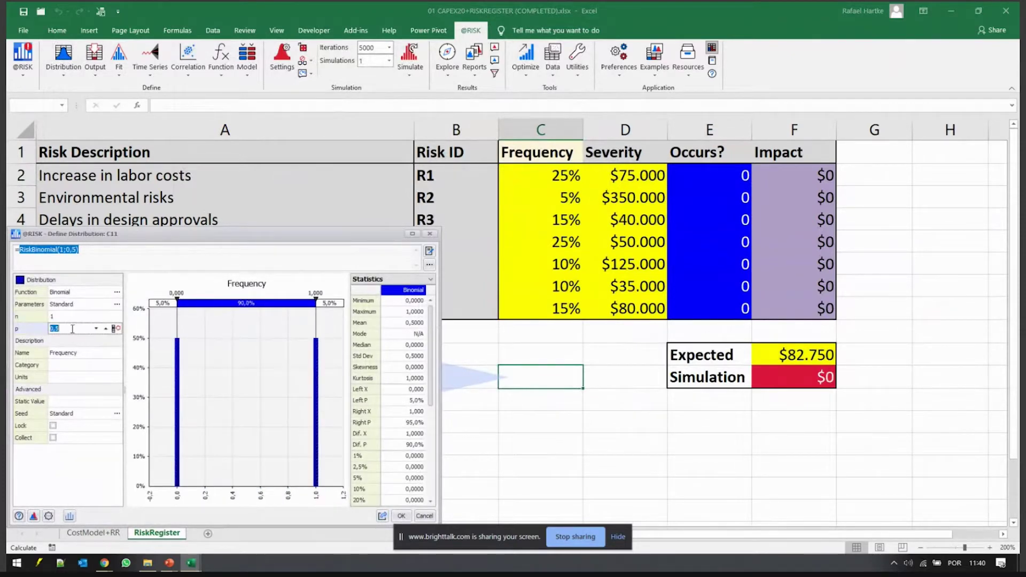
type("0,25")
left_click(70, 315)
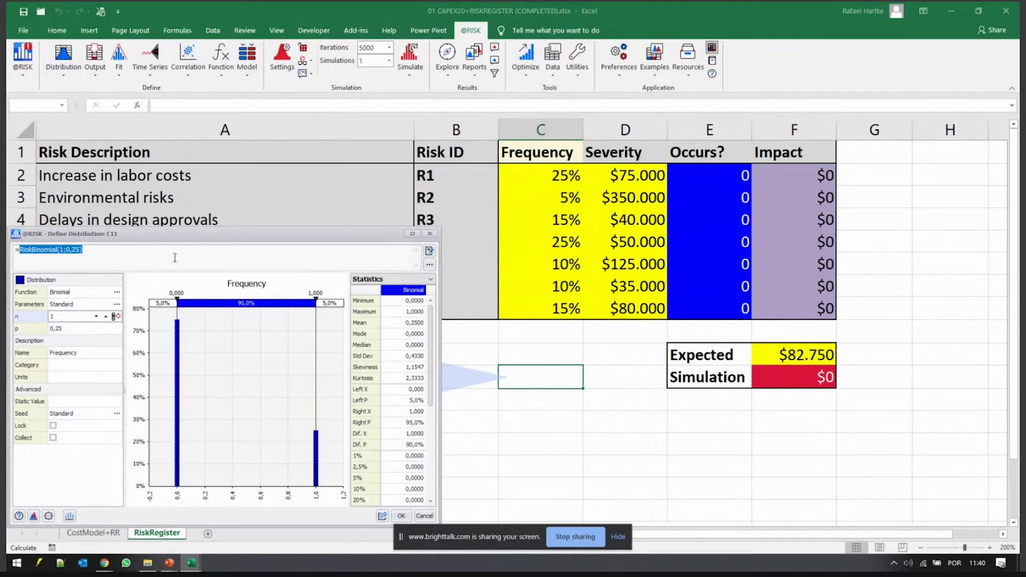
left_click(412, 233)
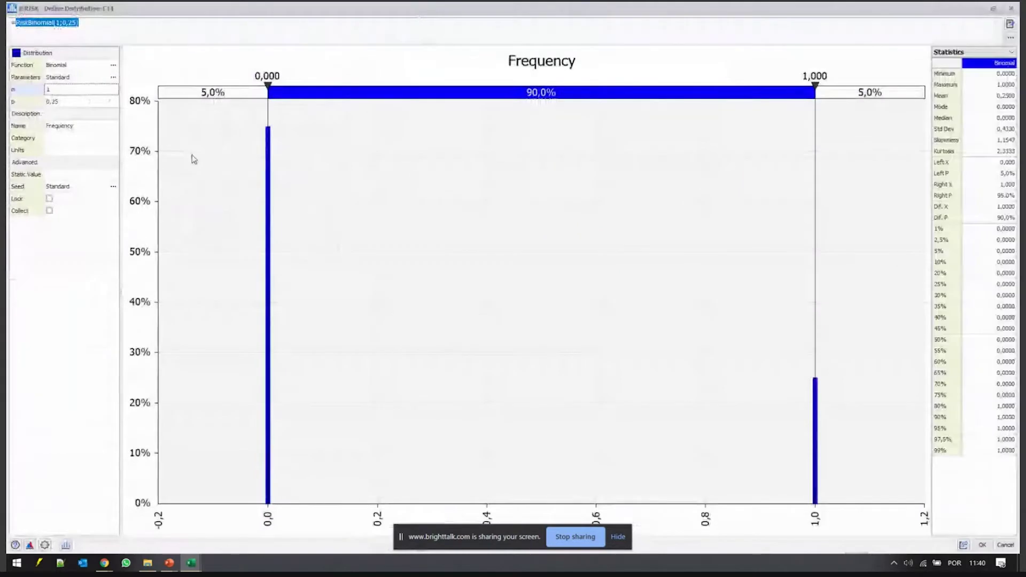
left_click_drag(312, 192, 339, 197)
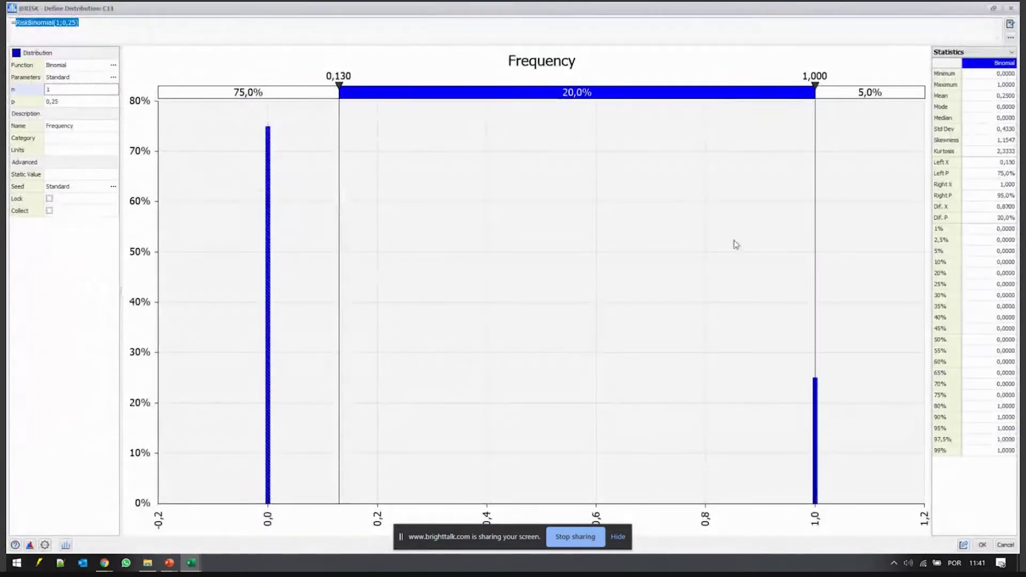
left_click_drag(816, 260, 729, 254)
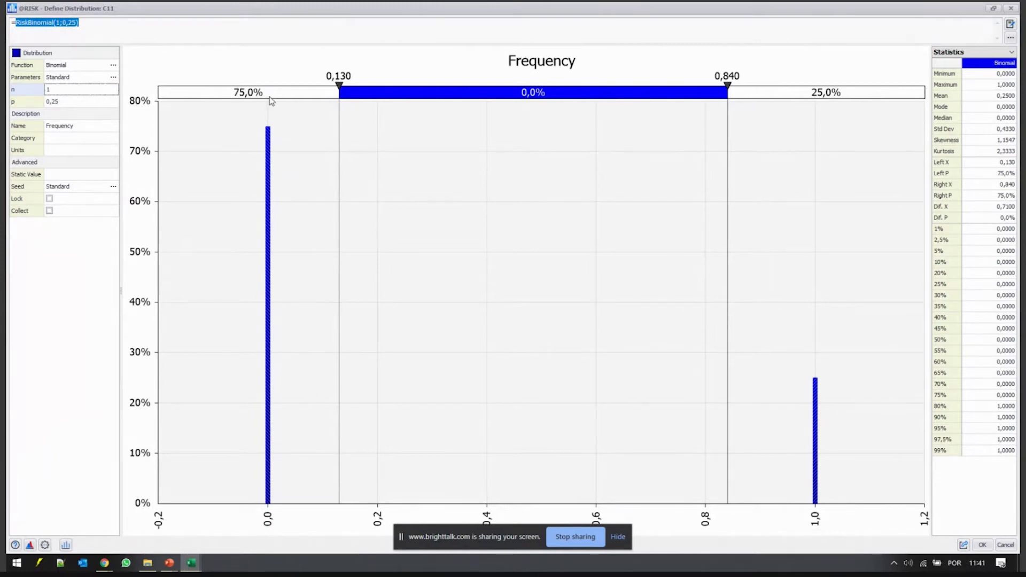
key("ctrl")
key("ctrl")
left_click(1011, 8)
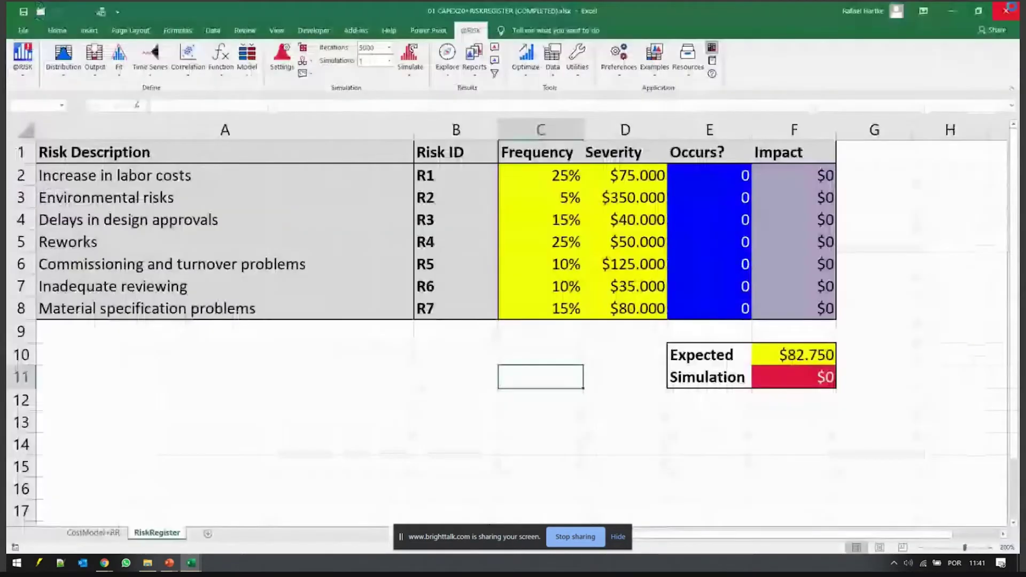
left_click(599, 326)
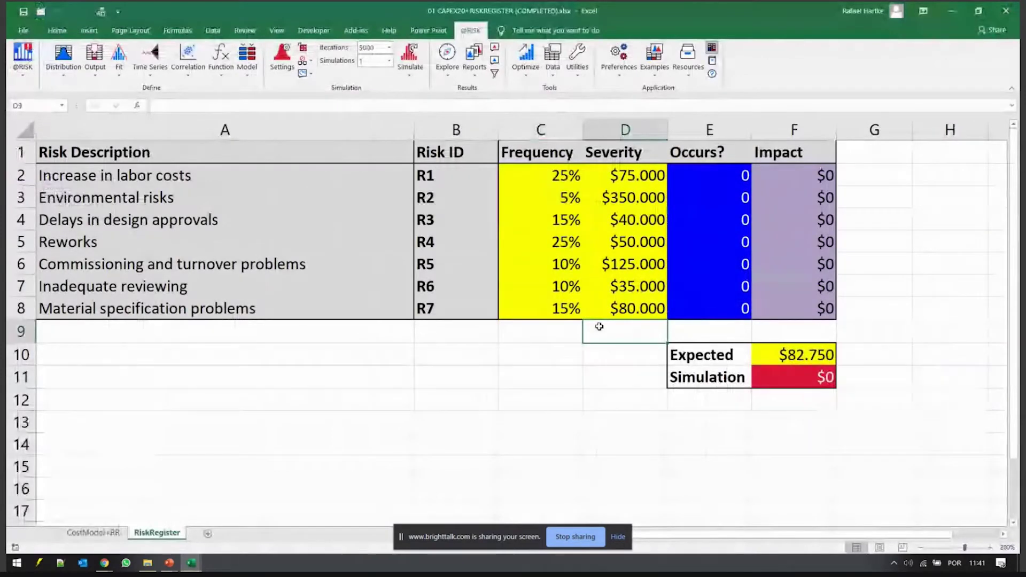
left_click_drag(707, 167, 707, 315)
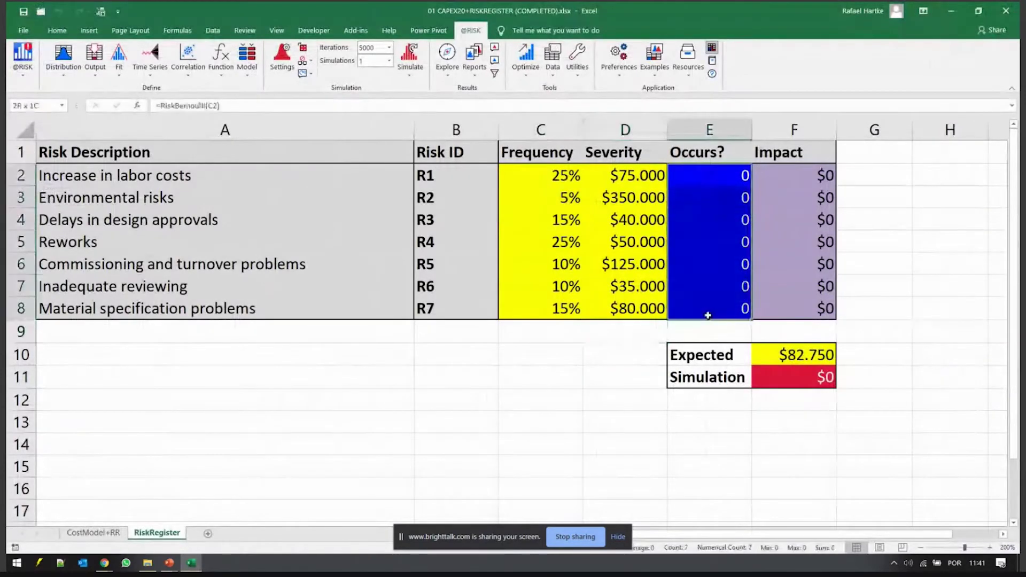
left_click(690, 170)
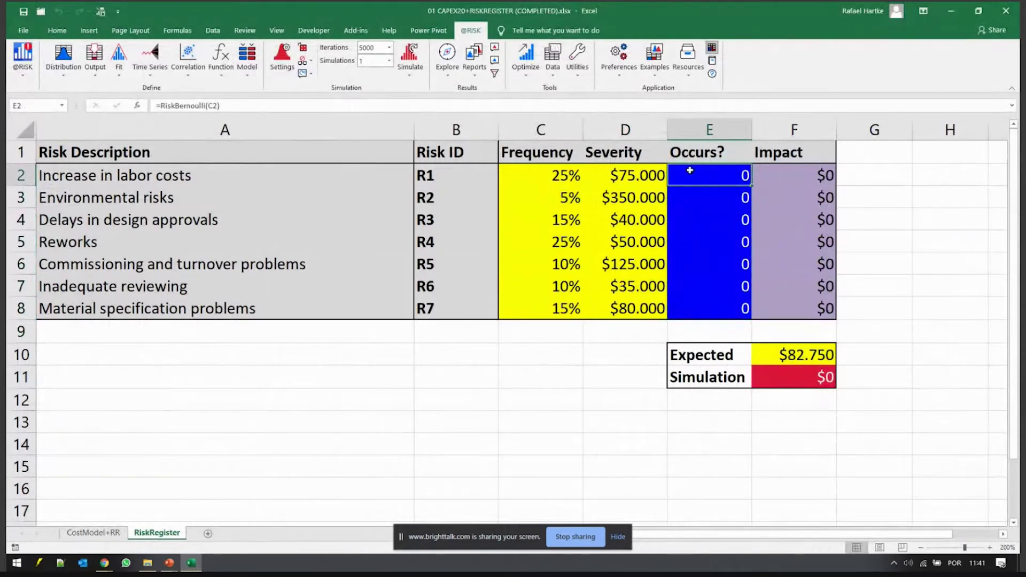
Step: Inspect the formulas behind the Impact cells F2 and F3 without changing them
left_click(784, 172)
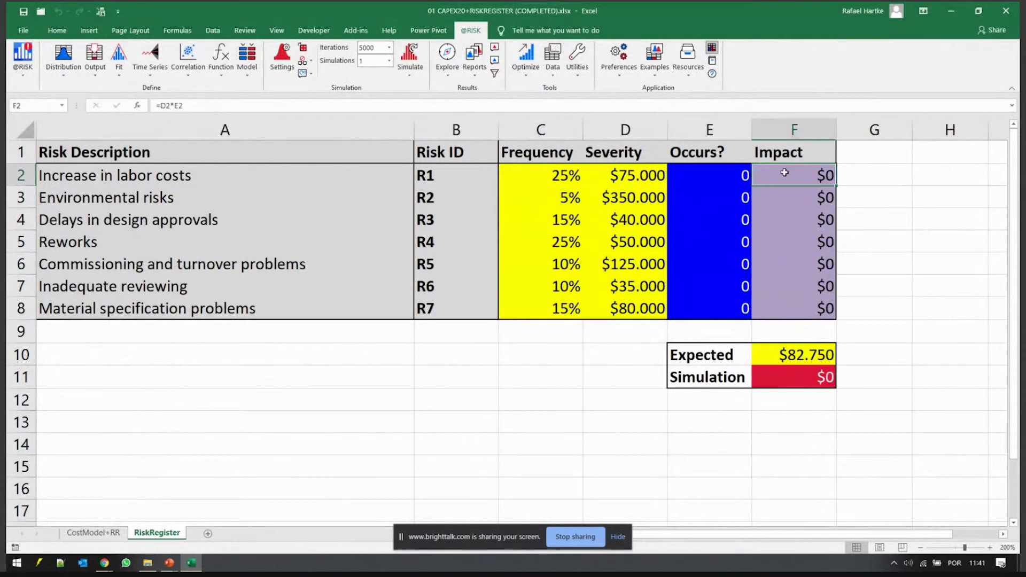
double_click(784, 173)
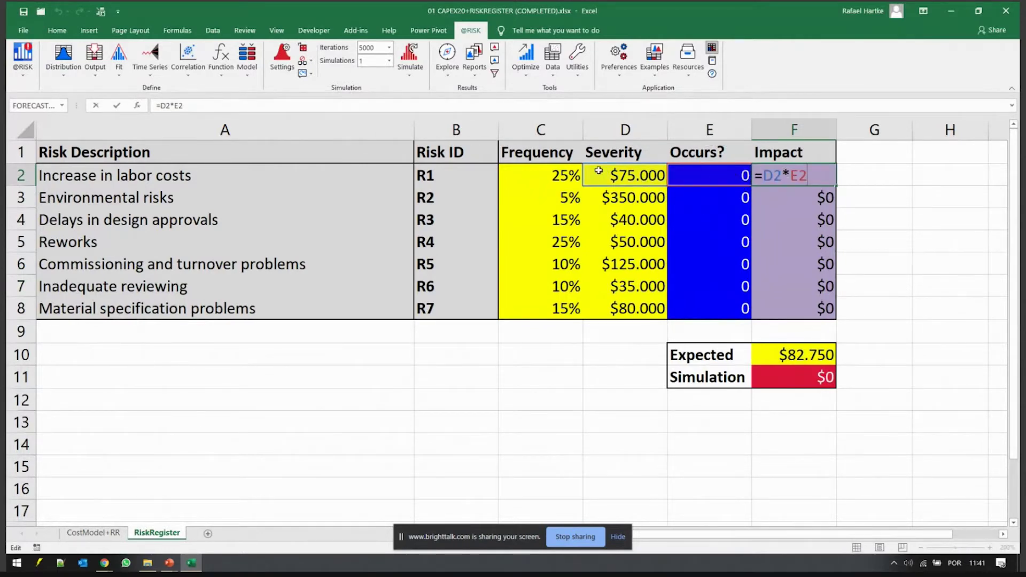
key("Escape")
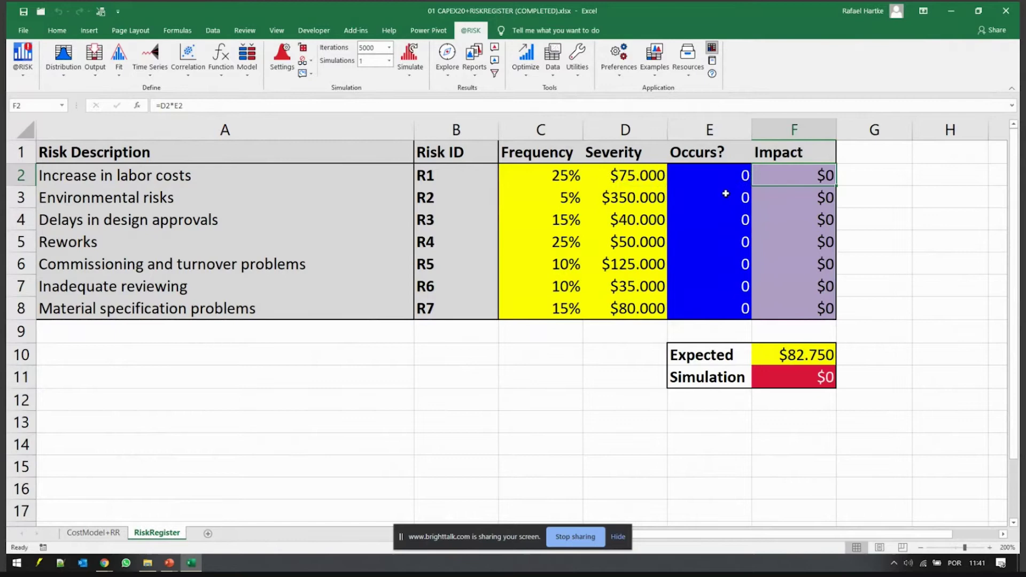
left_click(785, 202)
key("F2")
key("Escape")
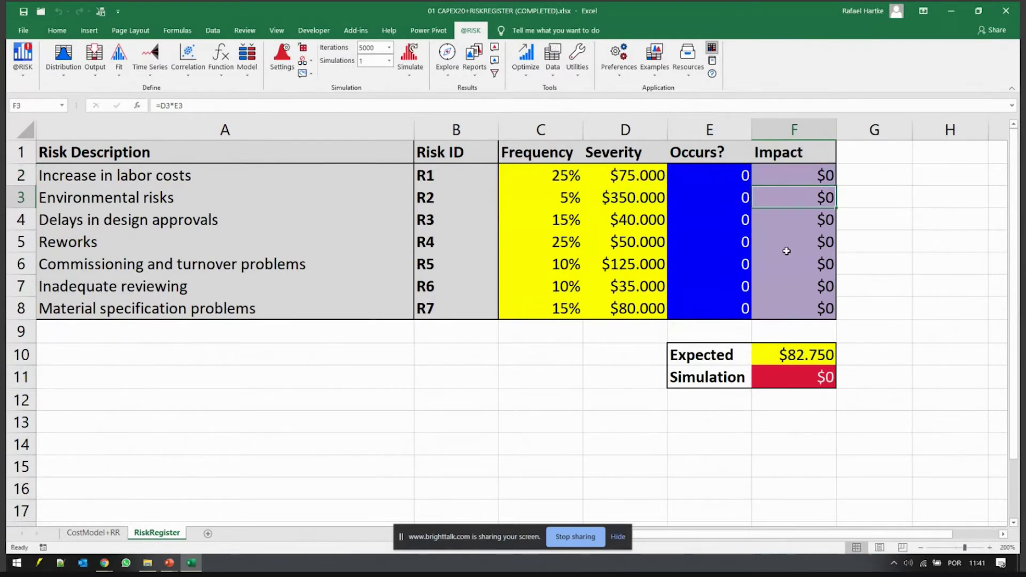
key("Down")
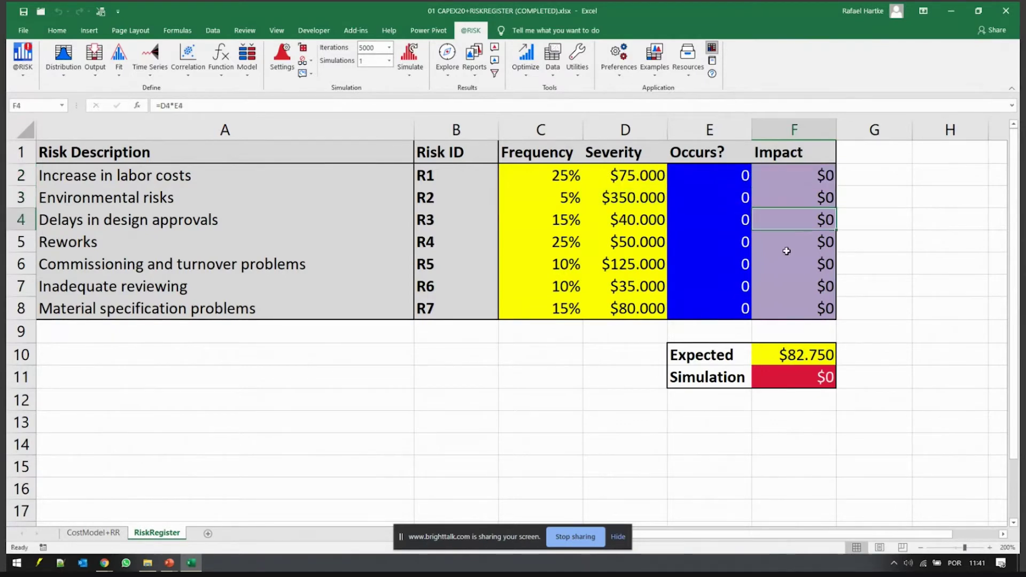
Step: Turn on random sampling and recalculate with F9 until the Simulation total shows $0
left_click(302, 49)
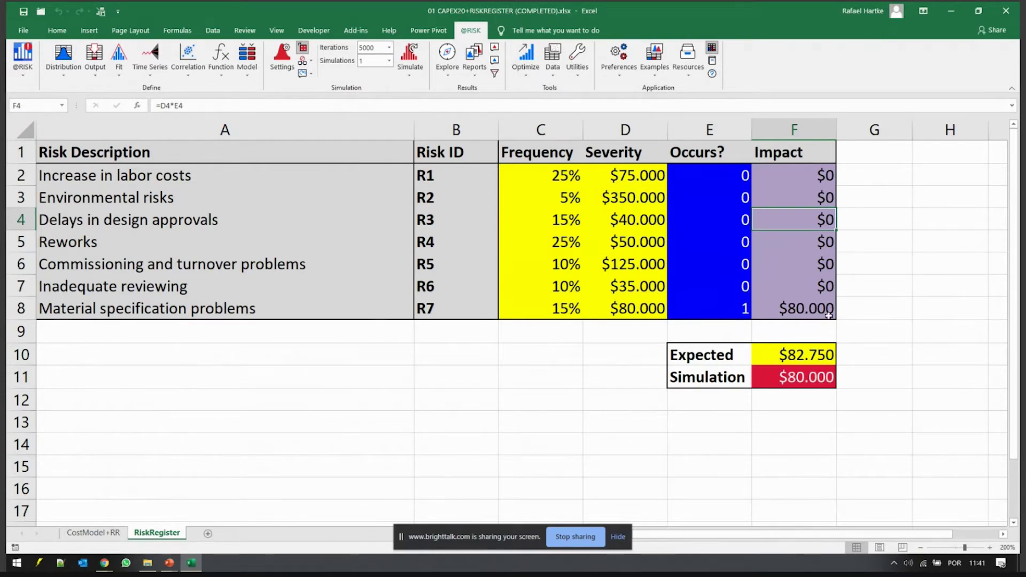
key("F9")
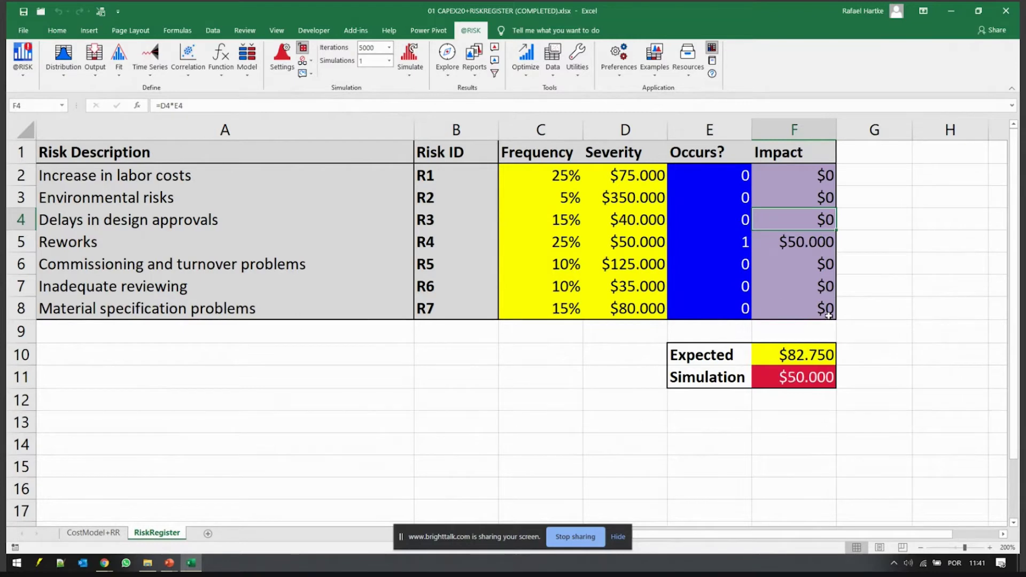
key("F9")
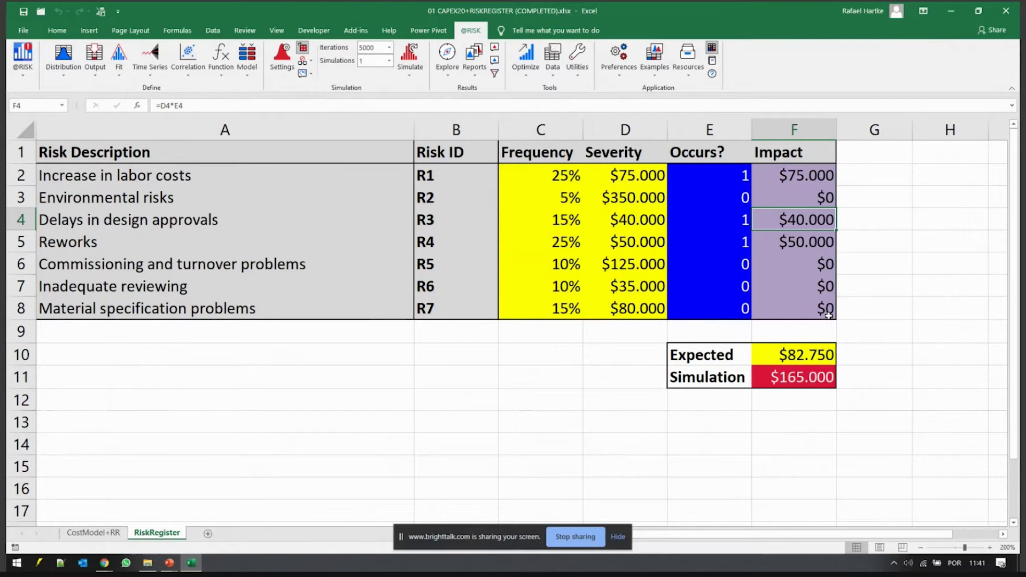
key("F9")
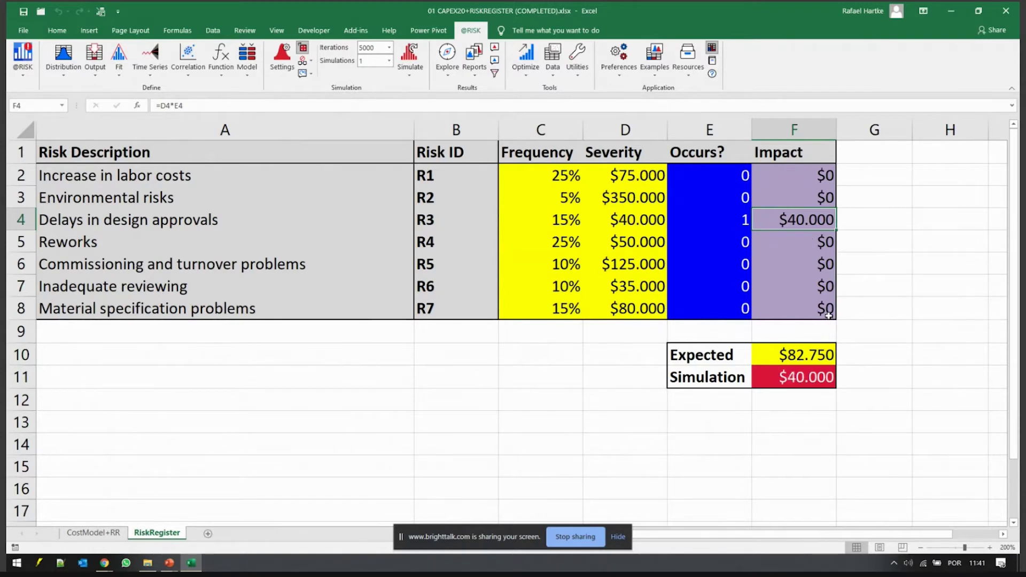
key("F9")
key("F9")
key("F9")
key("F9")
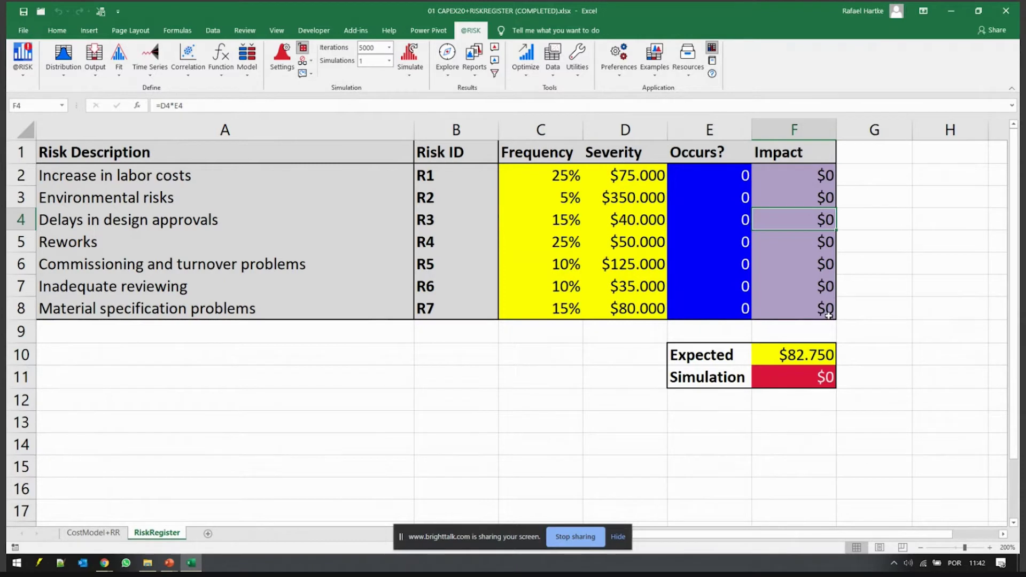
key("F9")
key("F9")
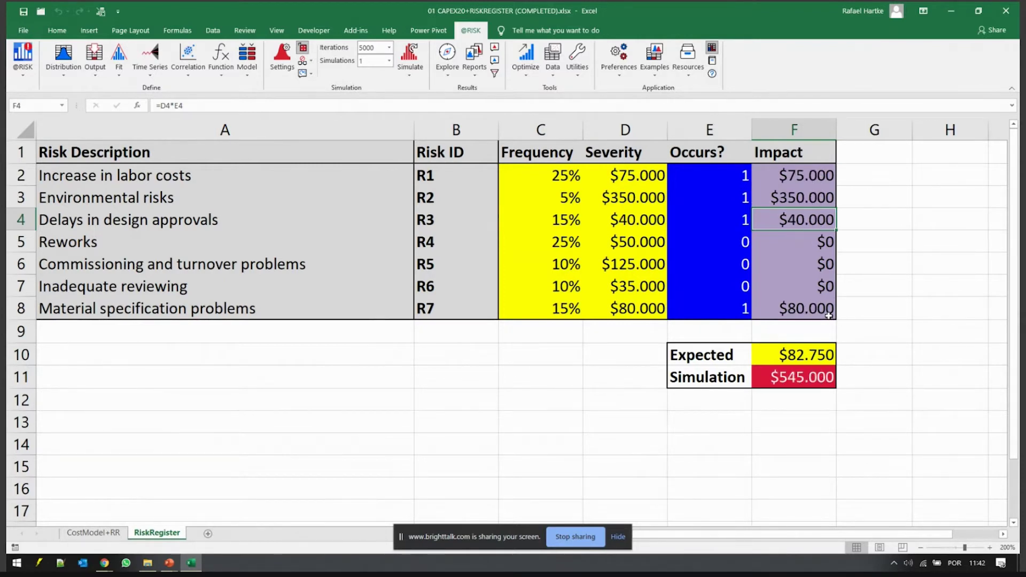
key("F9")
key("F9")
key("F9")
key("F9")
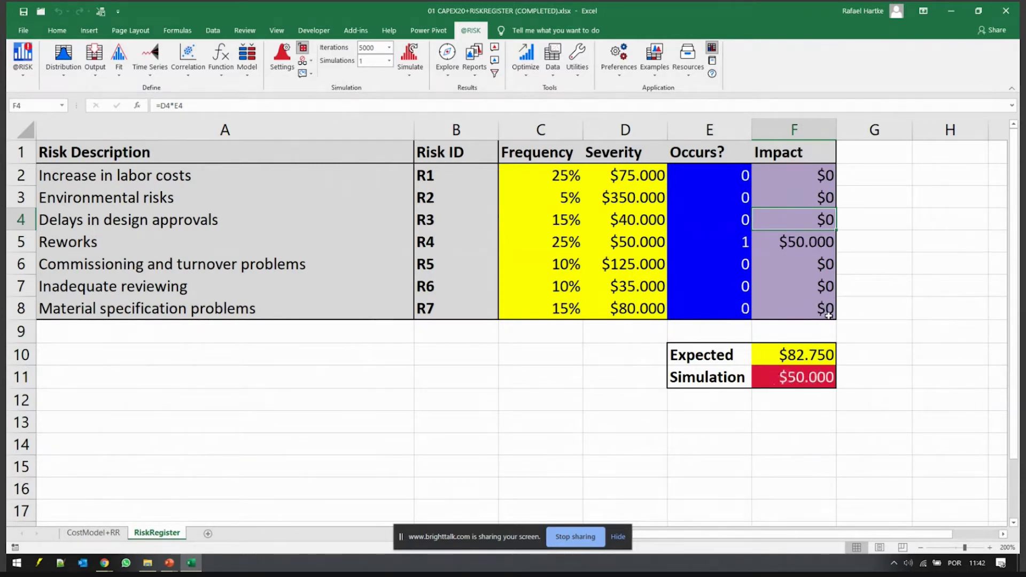
key("F9")
key("F9")
key("F9")
key("F9")
key("F9")
key("F9")
key("F9")
key("F9")
key("F9")
key("F9")
key("F9")
key("F9")
key("F9")
key("F9")
key("F9")
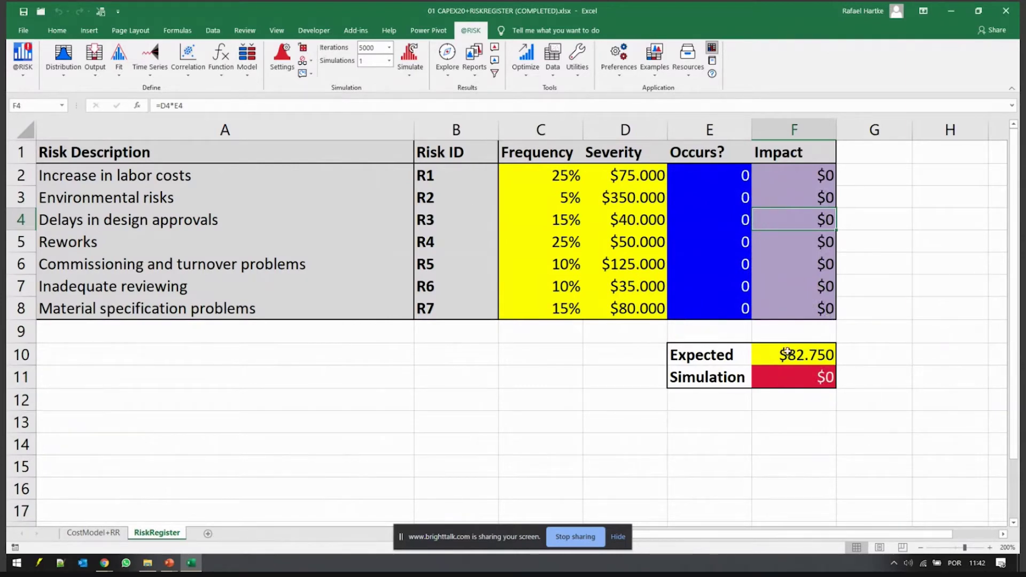
Step: Browse the simulated histogram for F11 and enlarge its results window at the top-left
left_click(803, 375)
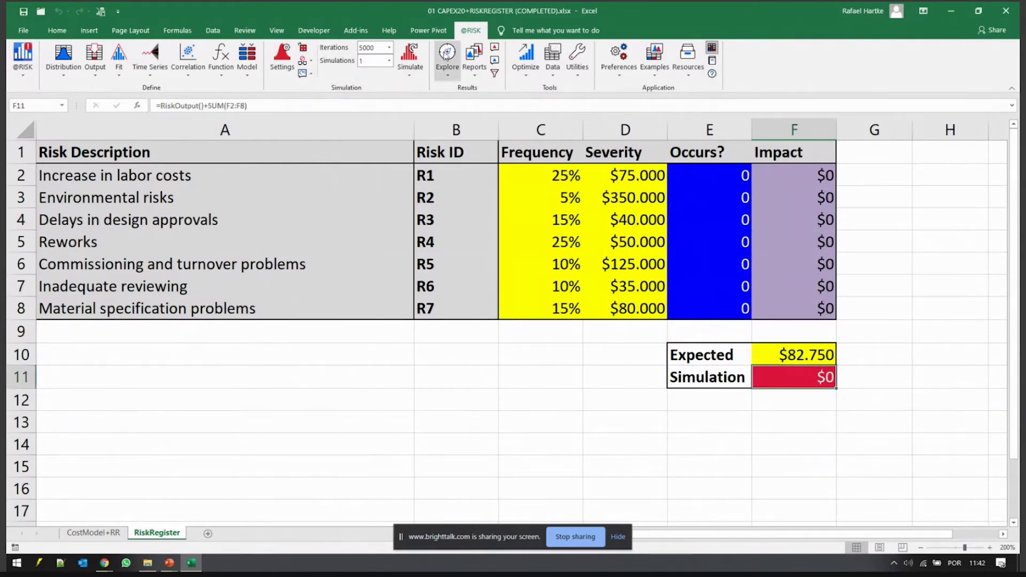
left_click(446, 53)
left_click(459, 93)
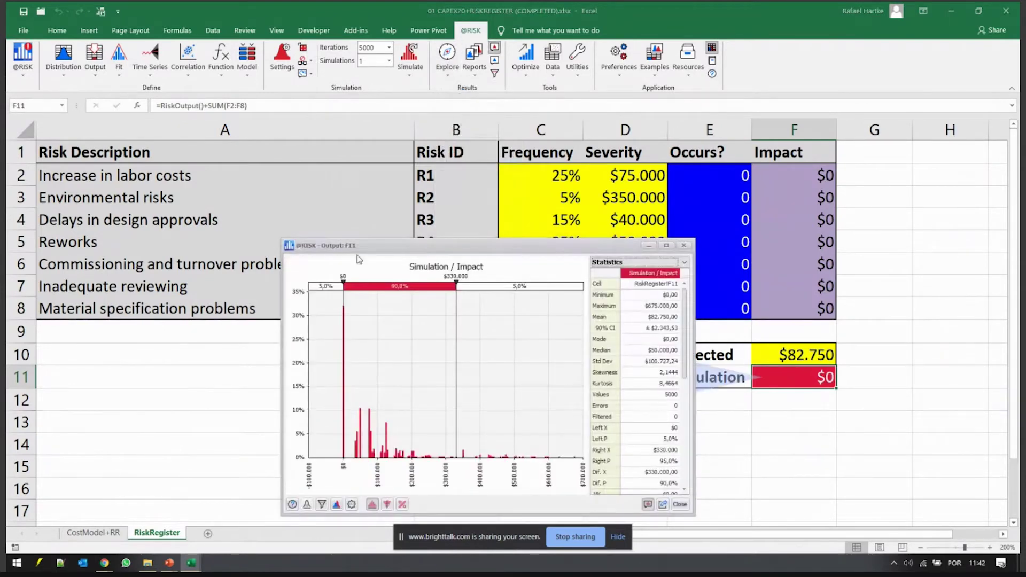
left_click_drag(356, 247, 116, 88)
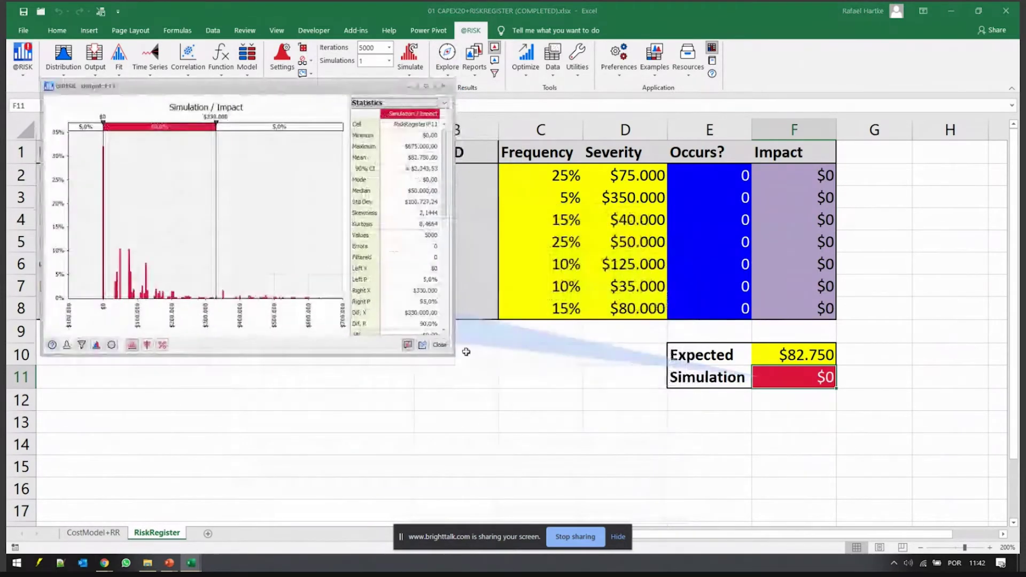
left_click_drag(630, 438, 689, 488)
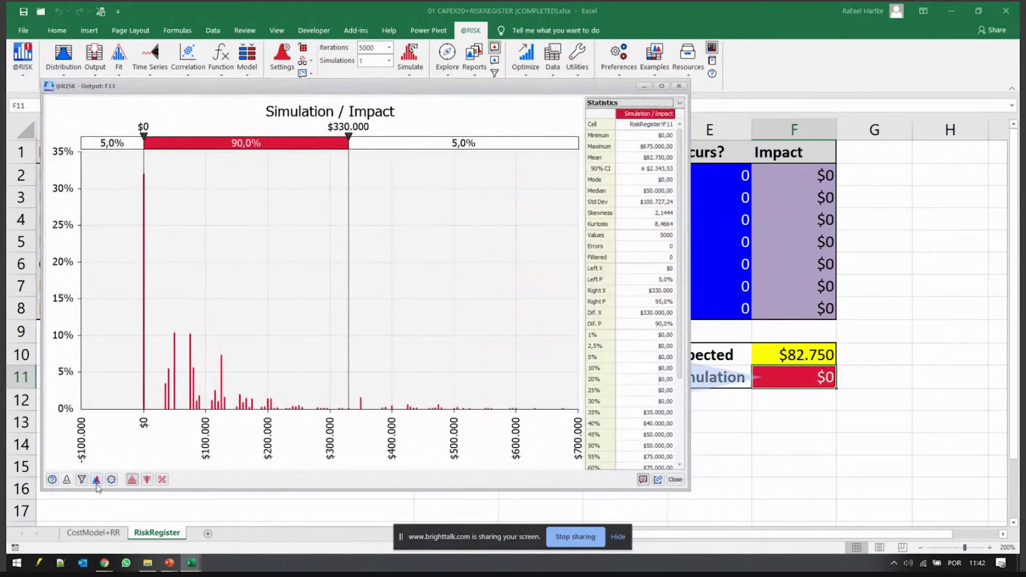
left_click(132, 480)
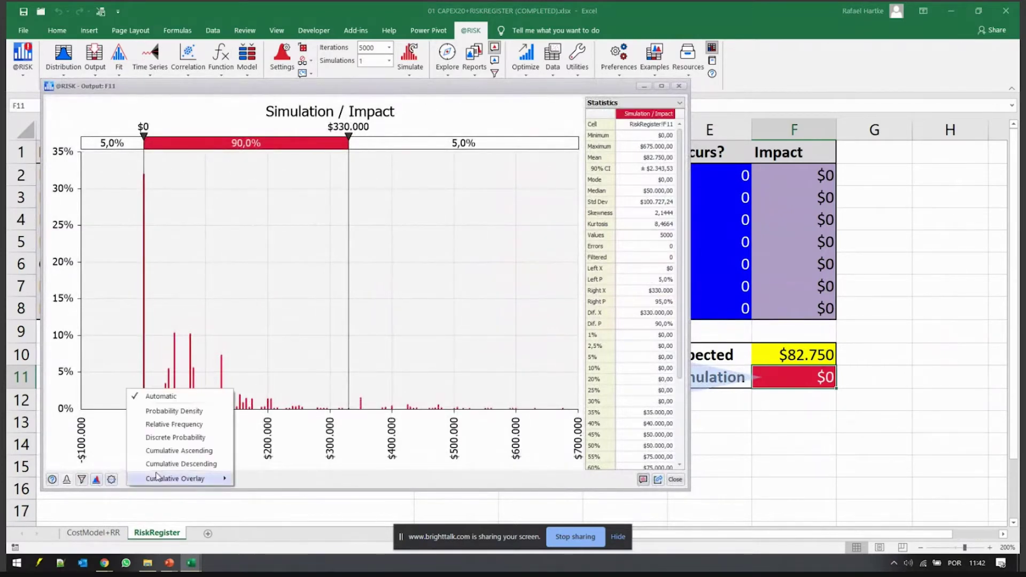
left_click(171, 424)
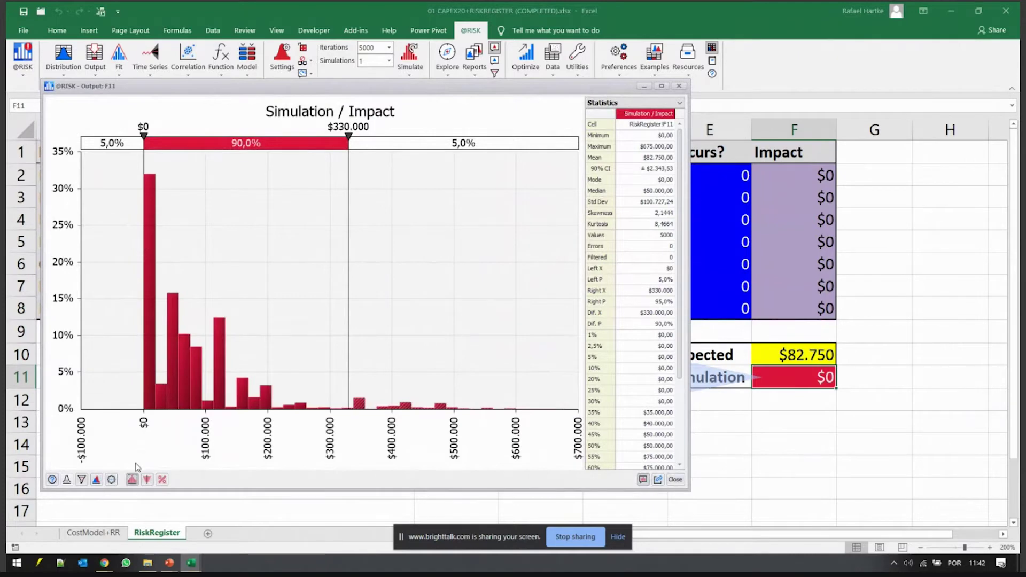
left_click(132, 480)
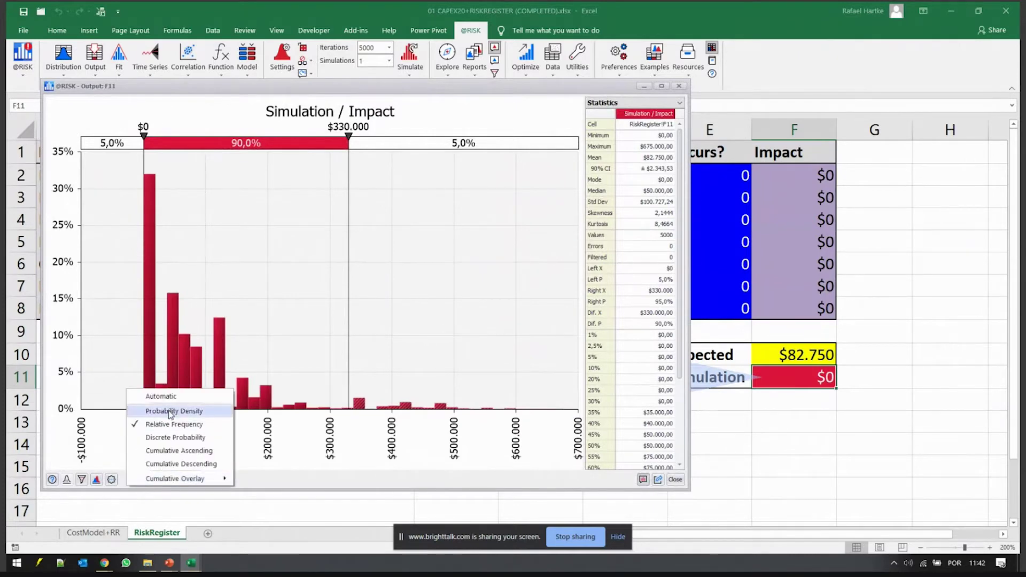
left_click(170, 412)
left_click(133, 480)
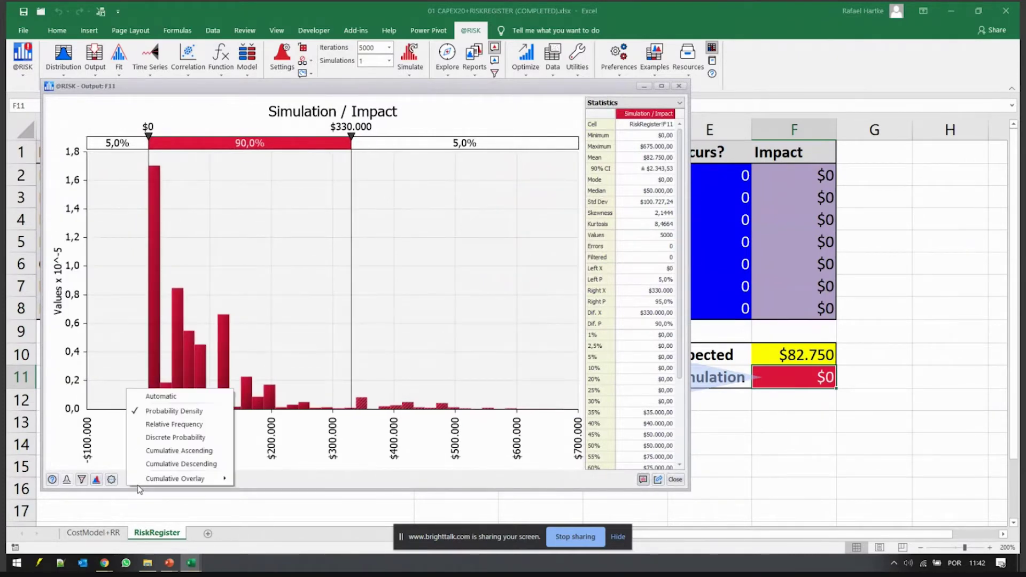
left_click(171, 436)
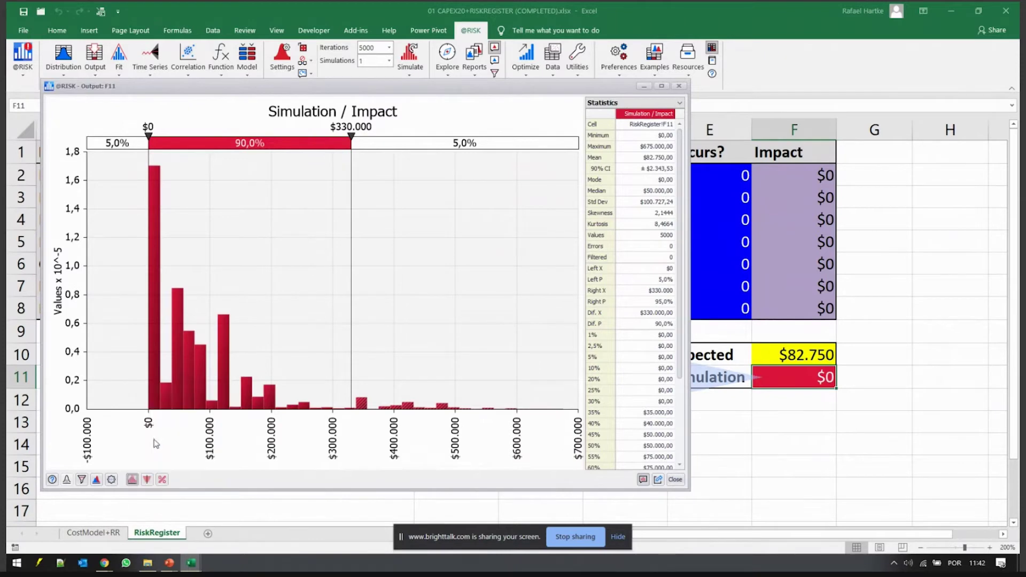
Step: Set the Impact chart's left band to 90,0%, placing the left delimiter at $195.000
left_click_drag(143, 295, 154, 291)
left_click(139, 122)
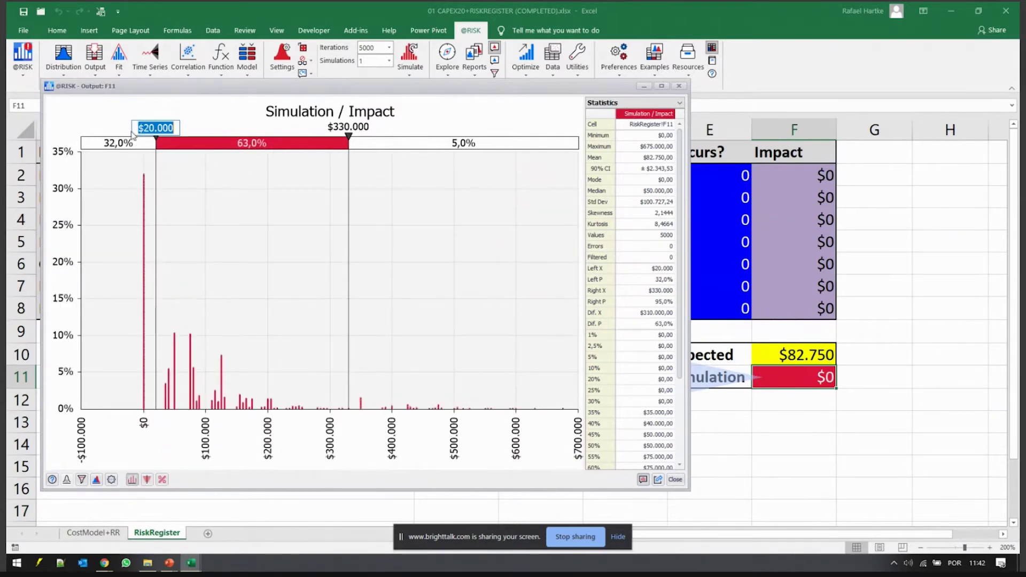
key("Tab")
key("Tab")
key("ctrl")
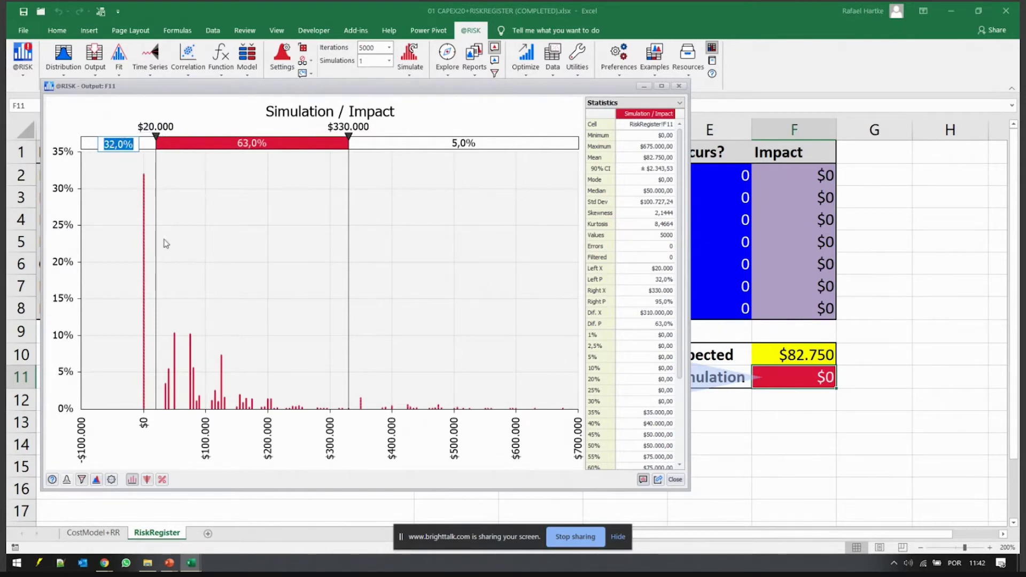
left_click(157, 123)
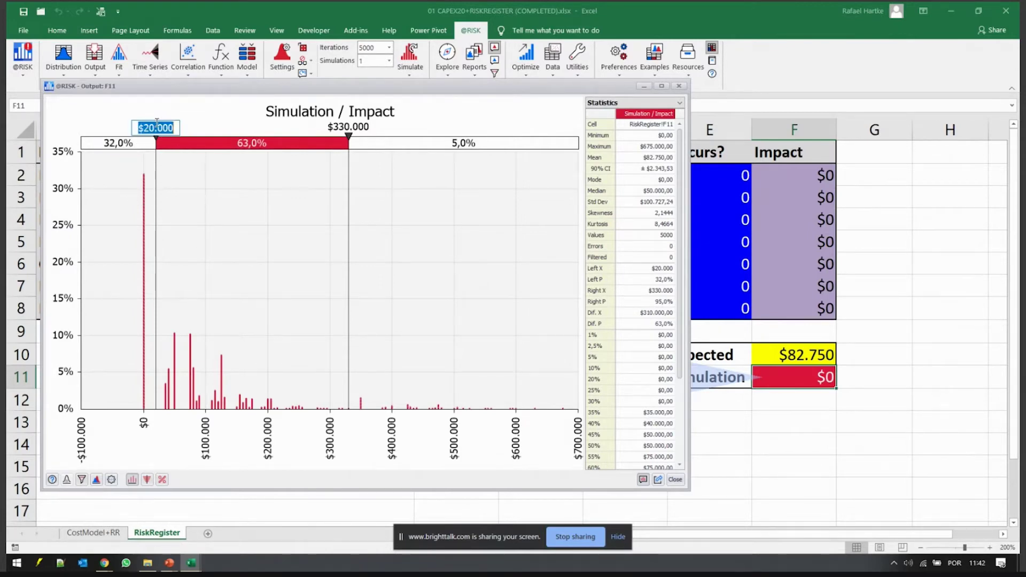
type("100.000")
key("Return")
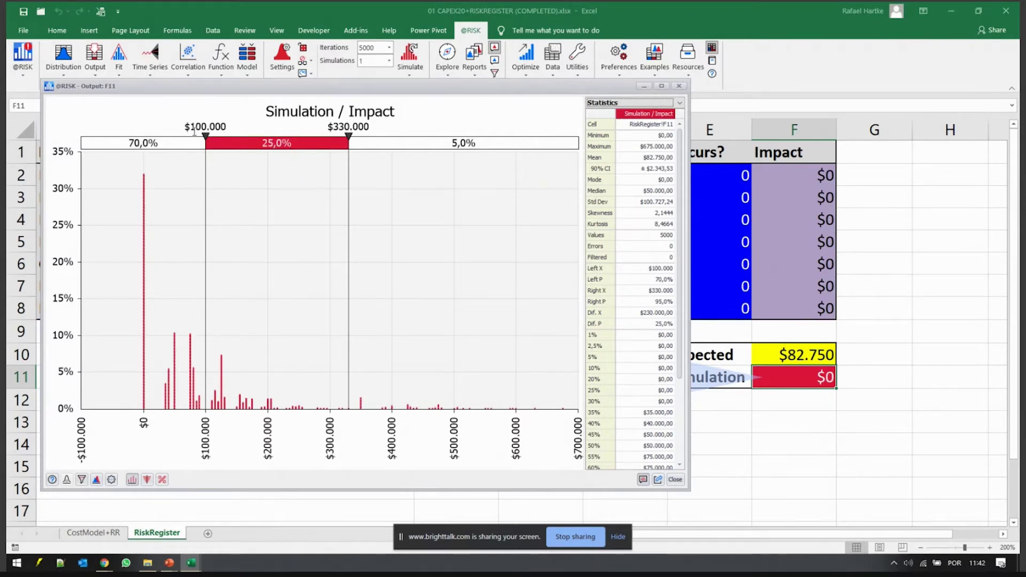
left_click(192, 126)
left_click(145, 143)
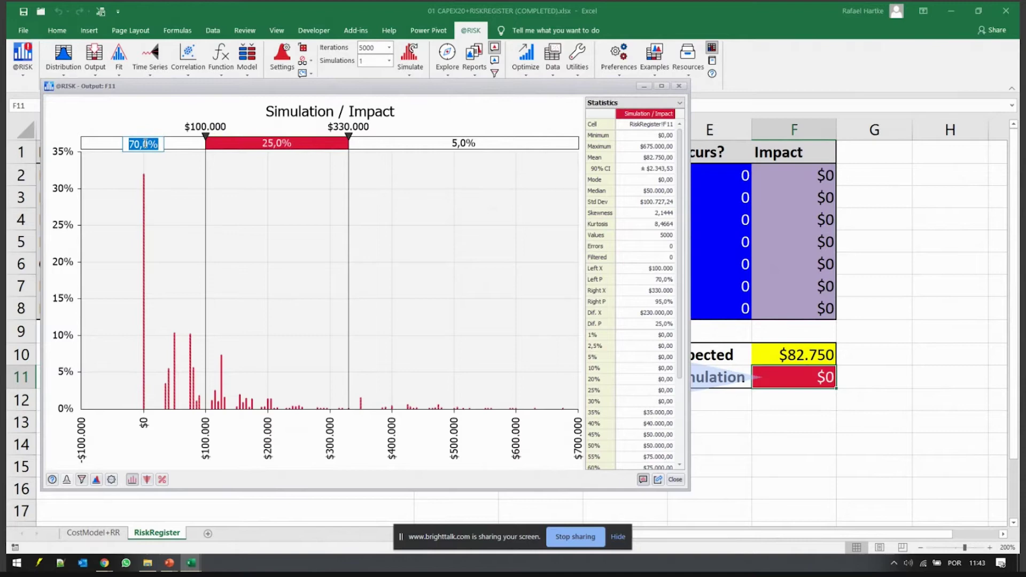
type("90,0%")
key("BackSpace")
key("Return")
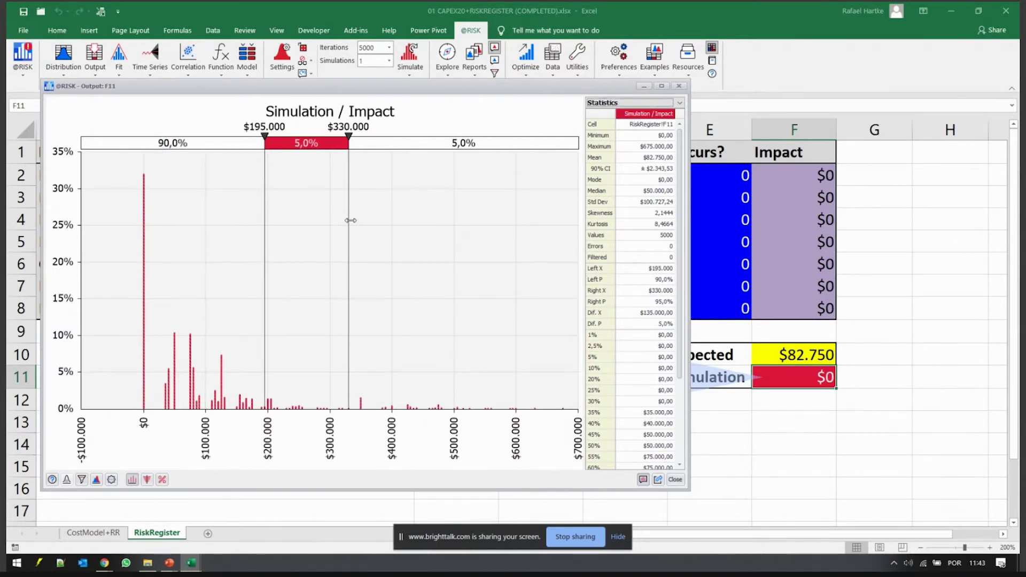
Step: Set the right tail to 1%, placing the right delimiter at $475.000
mouse_move(348, 217)
left_mouse_down()
mouse_move(534, 213)
mouse_move(463, 156)
left_mouse_up()
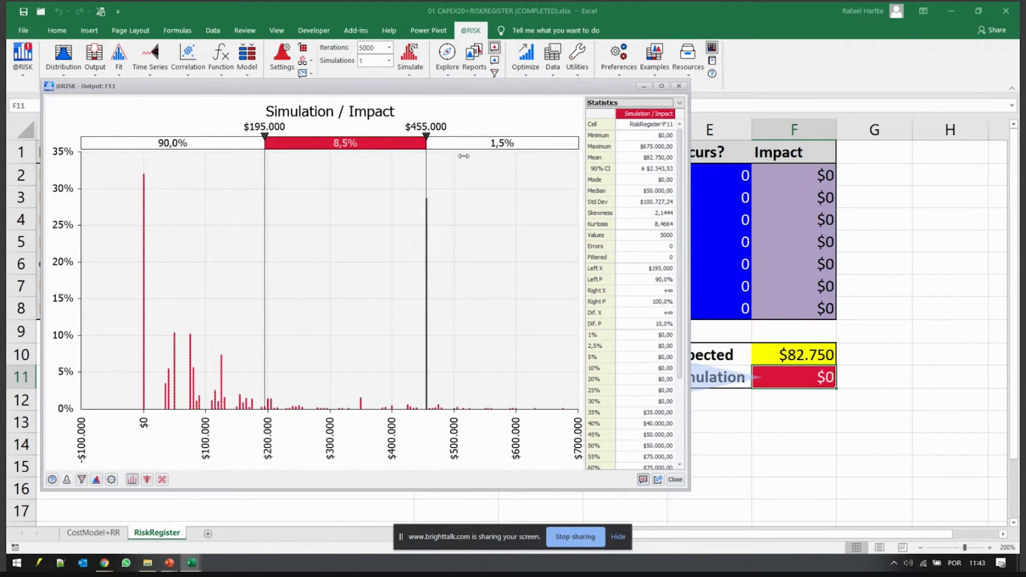
left_click(489, 144)
type("1")
key("Return")
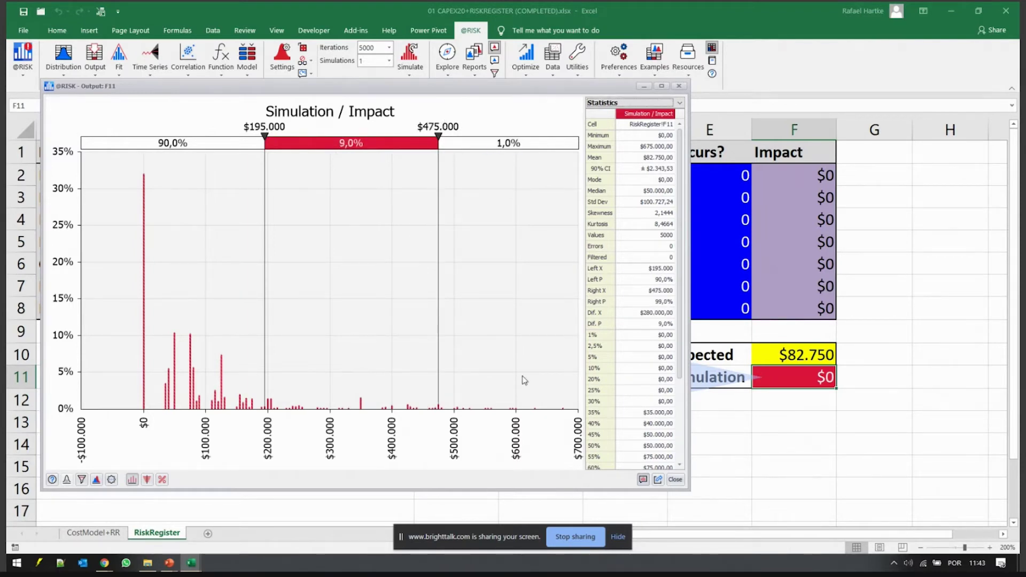
left_click(548, 405)
left_click(485, 411)
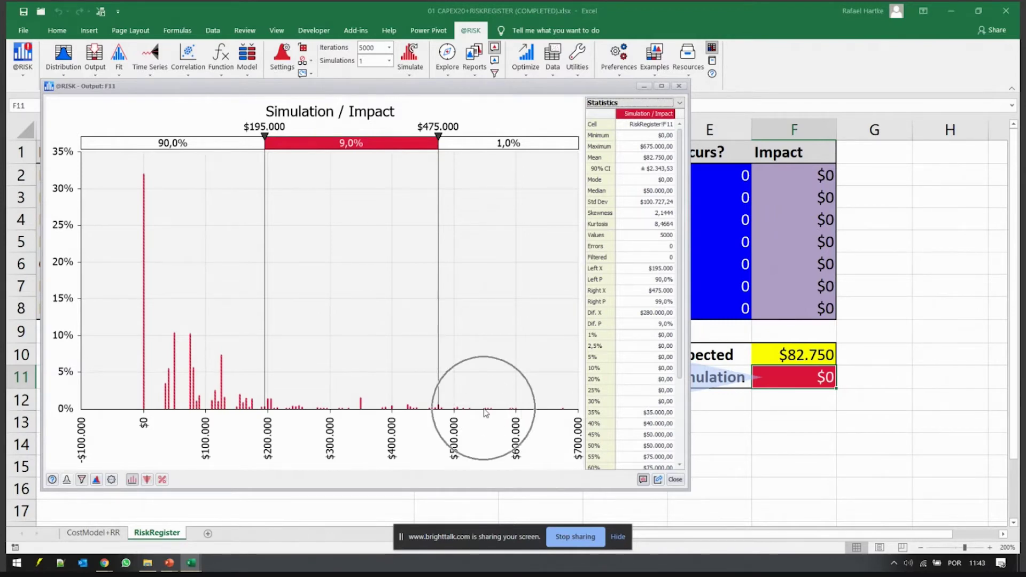
left_click(485, 412)
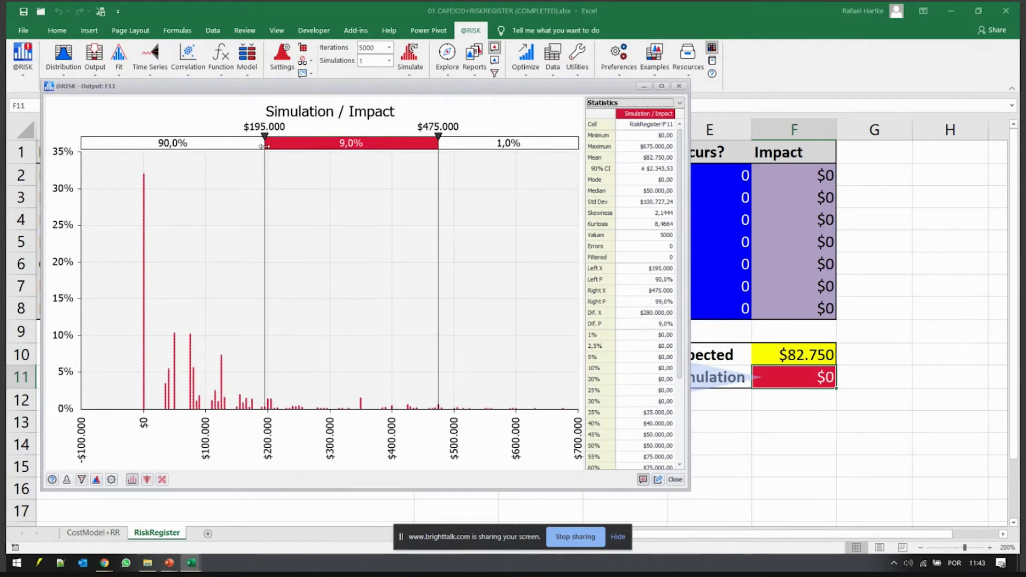
left_click(674, 479)
left_click_drag(780, 152, 236, 315)
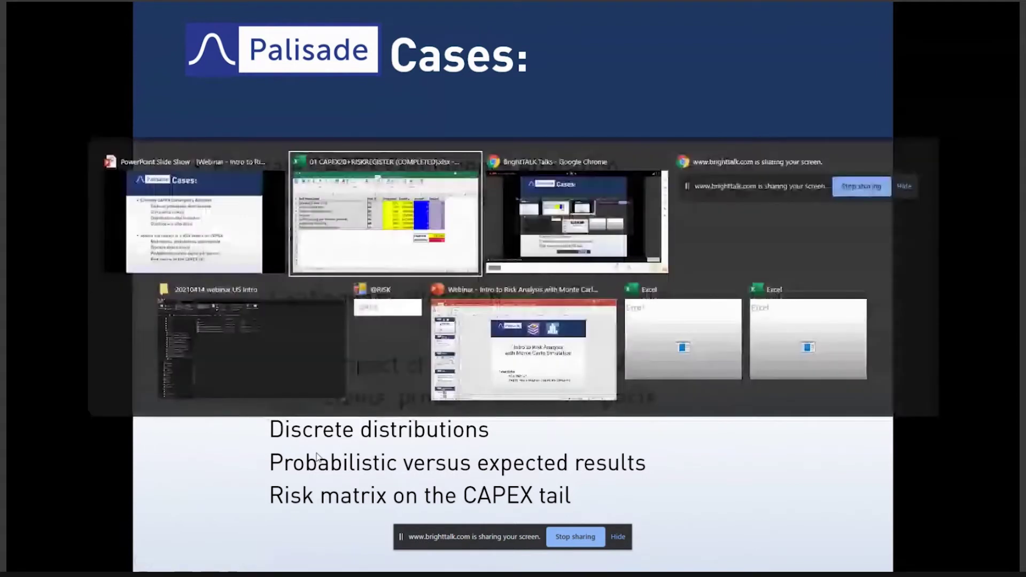
Step: Check that J10 links to the RiskRegister Simulation total F11 and review F11's formula
left_click(93, 532)
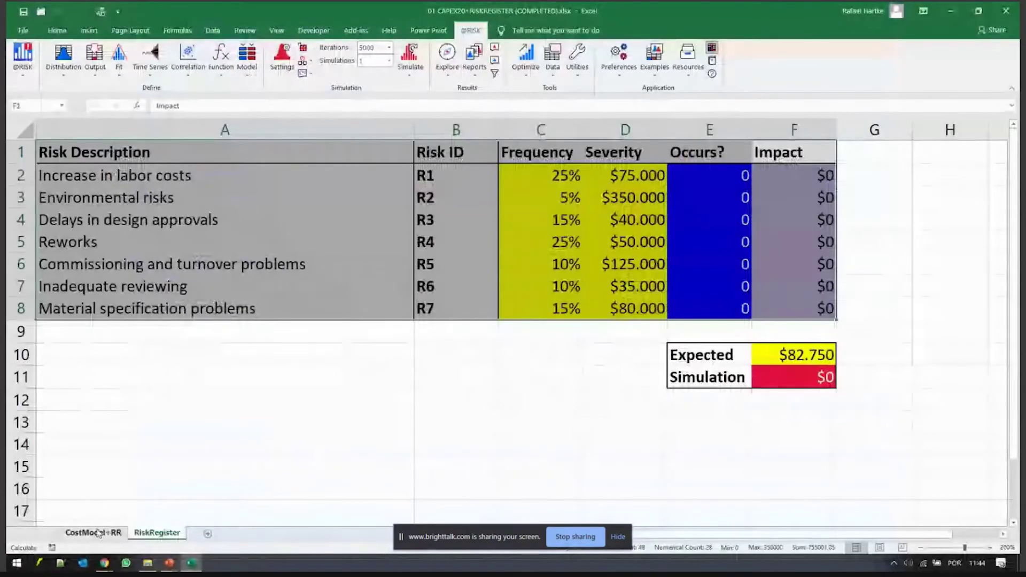
left_click(886, 312)
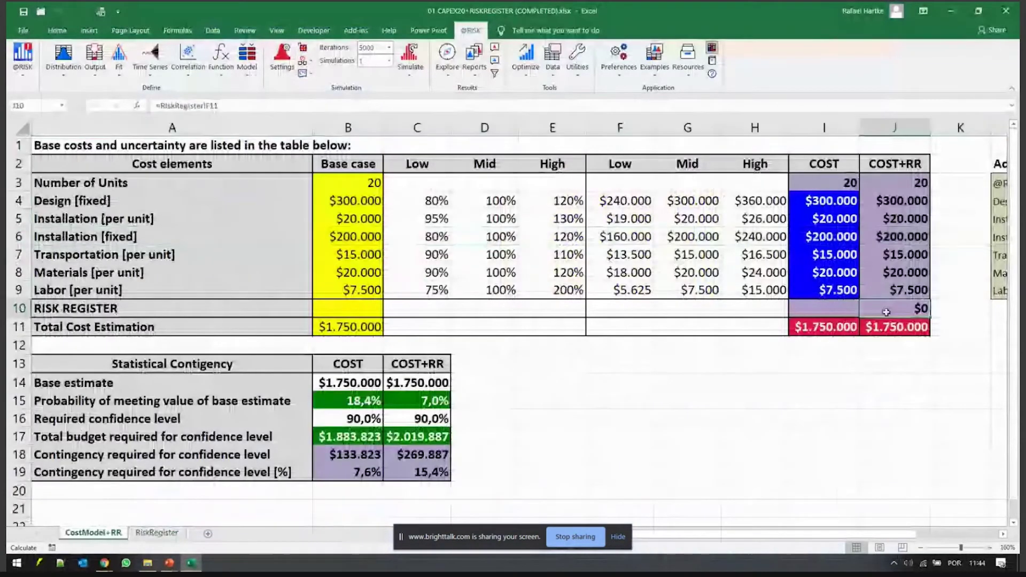
double_click(886, 312)
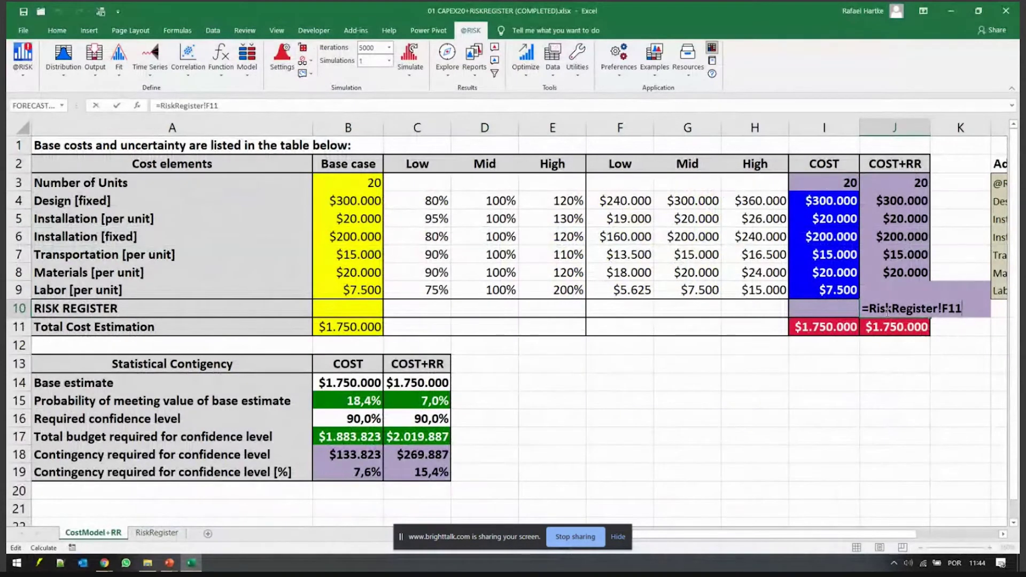
key("ctrl+Return")
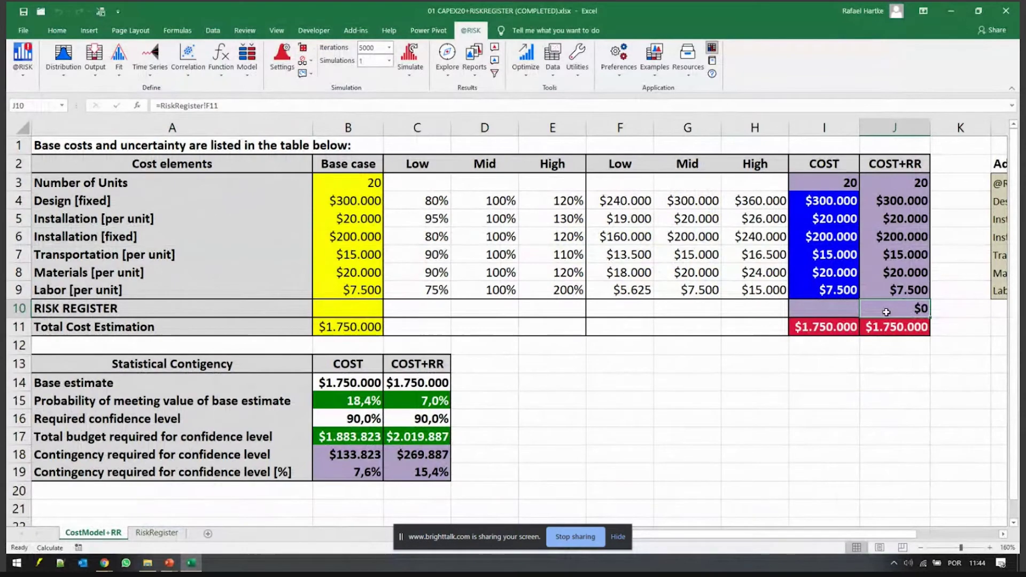
key("ctrl+Page_Down")
left_click(810, 378)
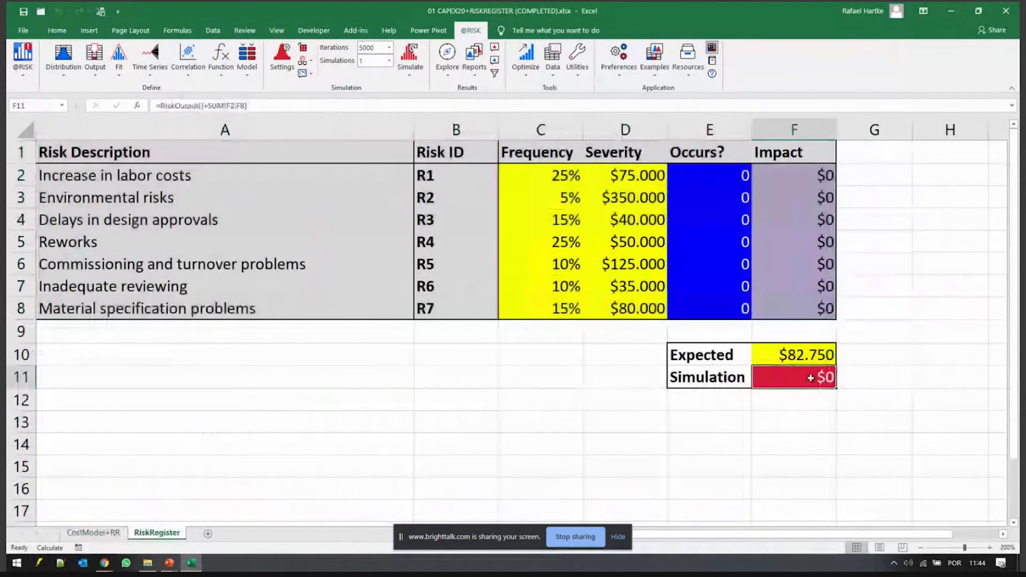
double_click(811, 378)
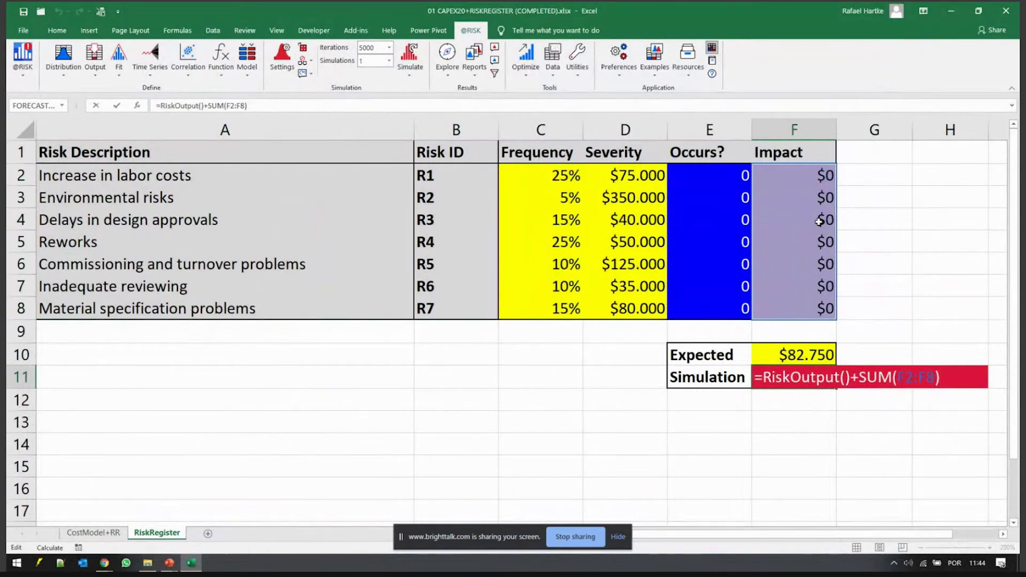
key("Return")
key("ctrl+Page_Up")
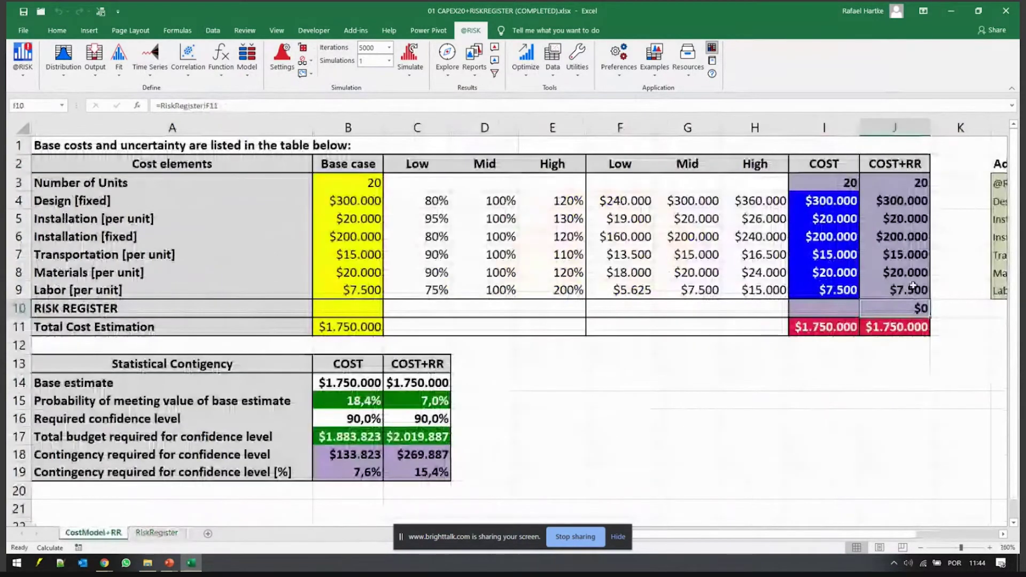
Step: Browse the simulated COST+RR distribution for cell J11
left_click(907, 327)
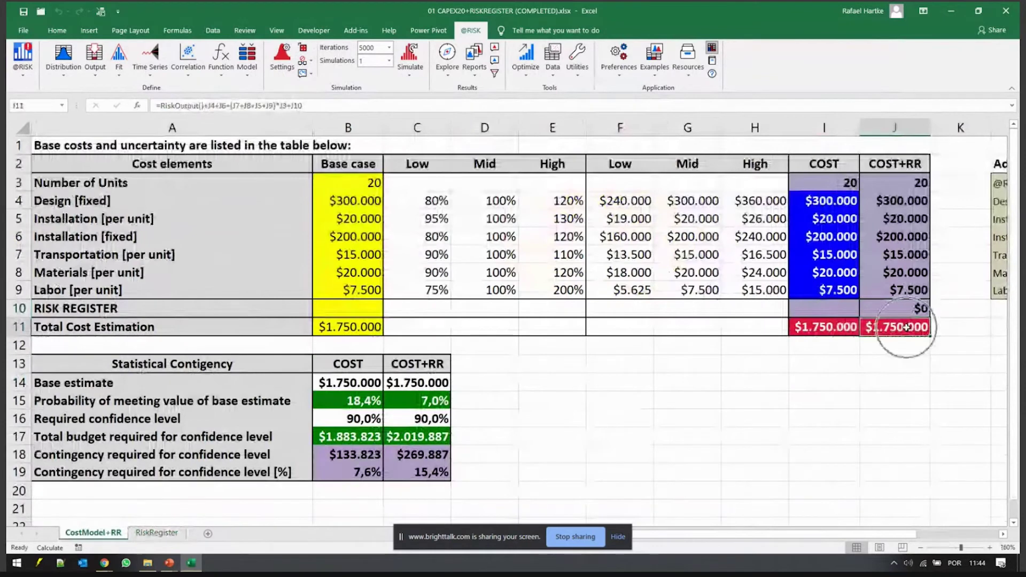
left_click_drag(884, 171, 870, 291)
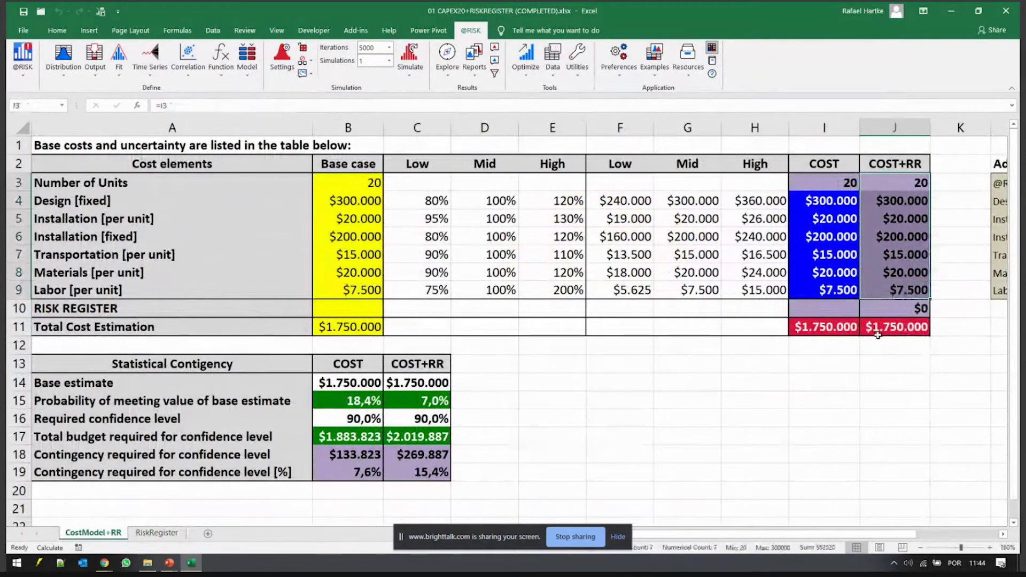
left_click(877, 332)
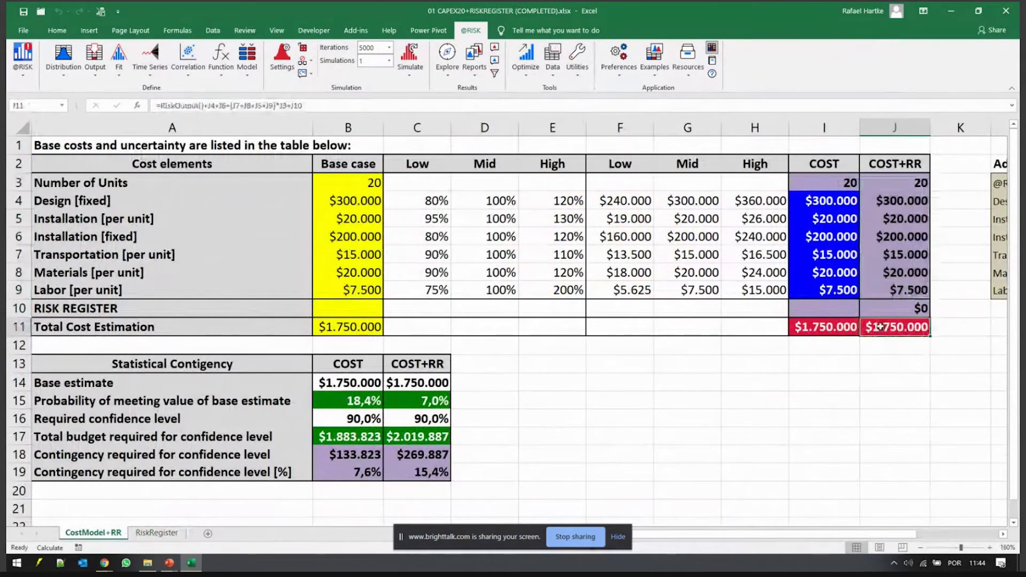
left_click(447, 58)
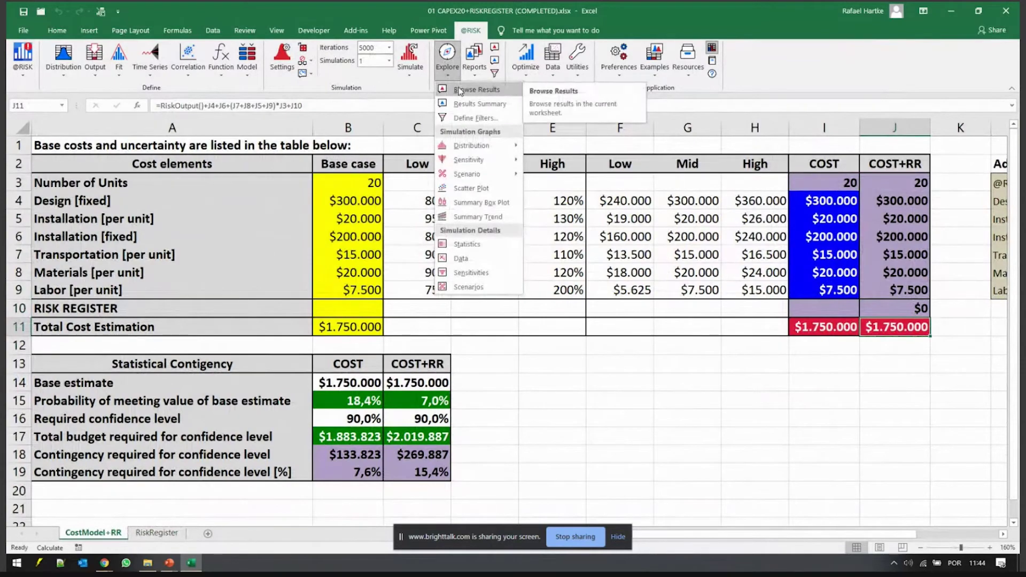
left_click(459, 90)
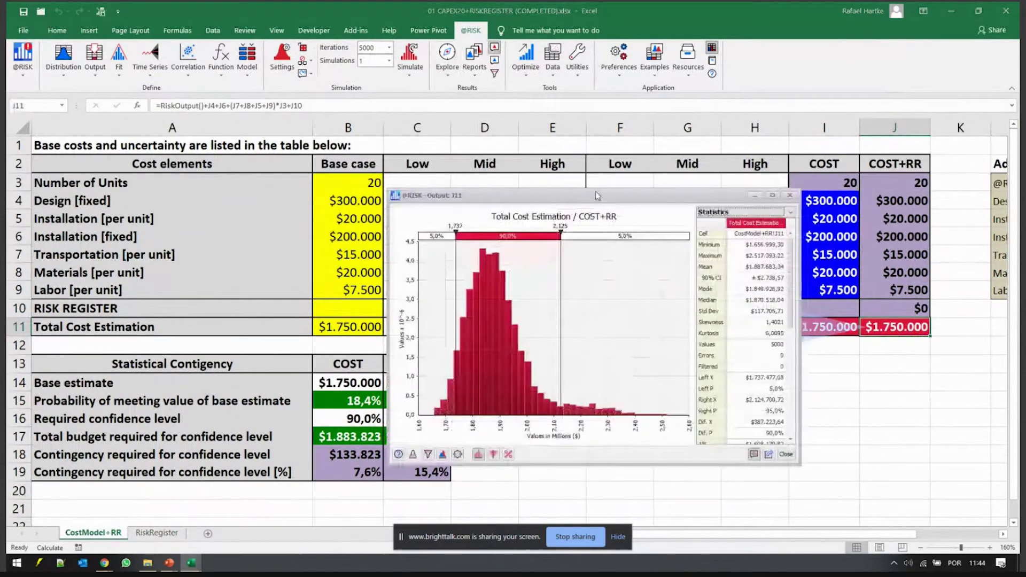
Step: Show the COST total's distribution from I11 in an enlarged results window
left_click_drag(596, 191, 360, 128)
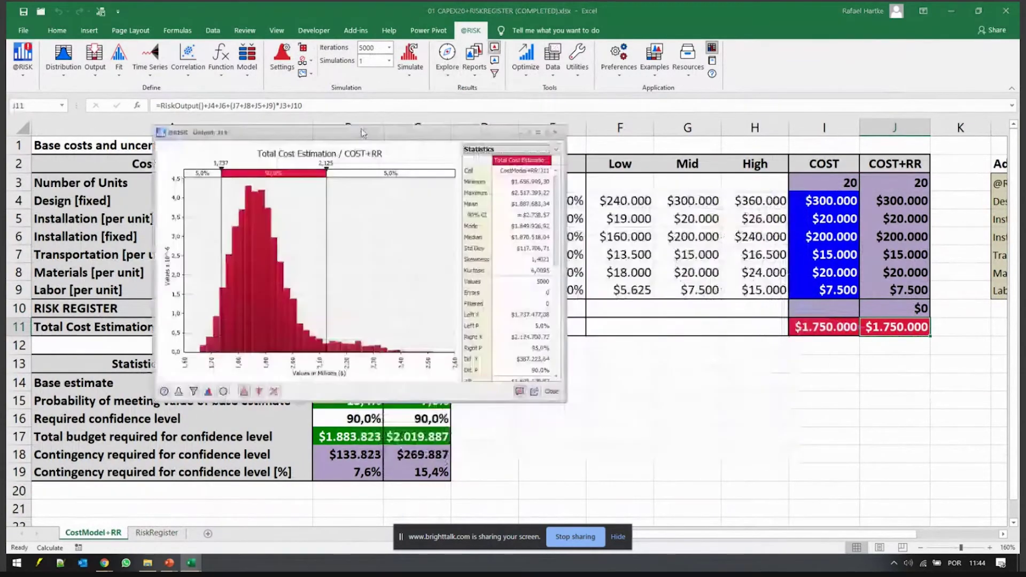
left_click(797, 319)
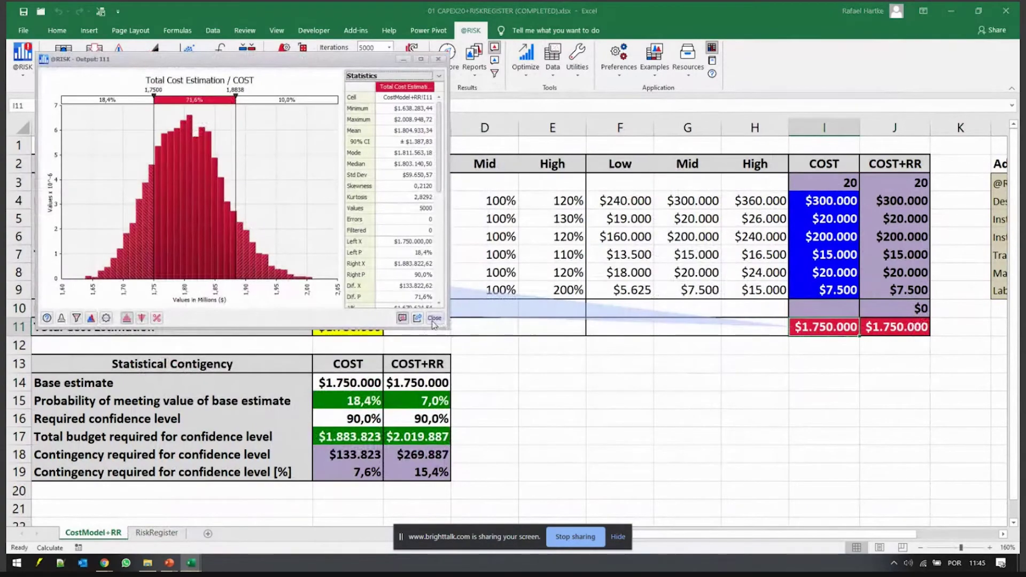
left_click_drag(449, 328, 720, 497)
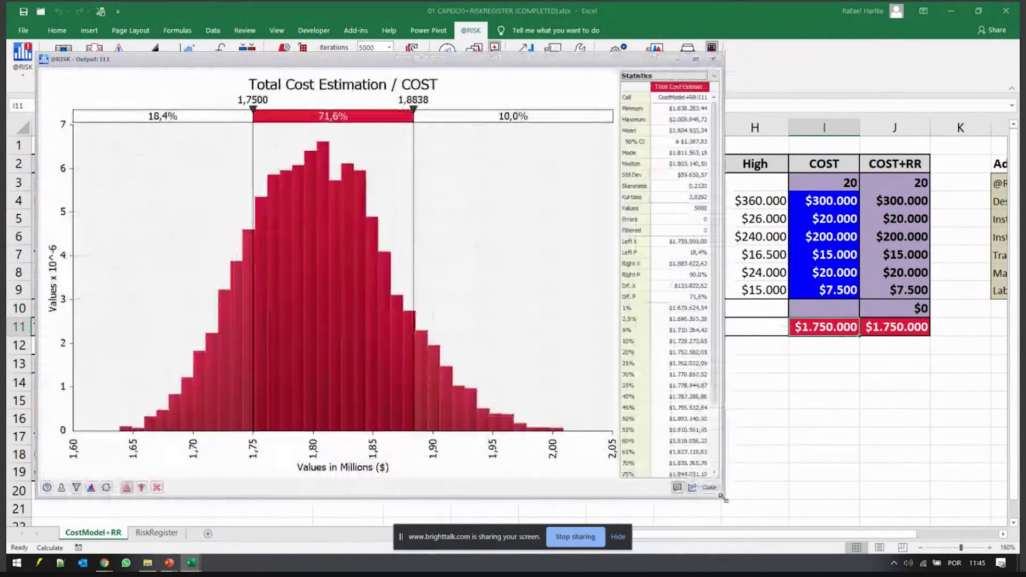
Step: Overlay the COST+RR total J11 and stretch both delimiters from −∞ to +∞
left_click(91, 487)
left_click(124, 502)
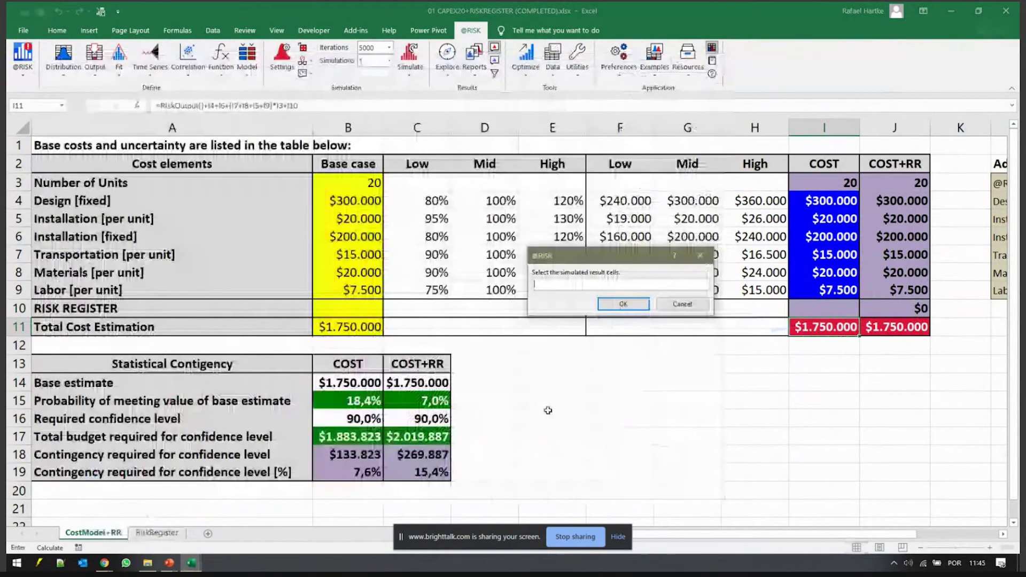
left_click(888, 331)
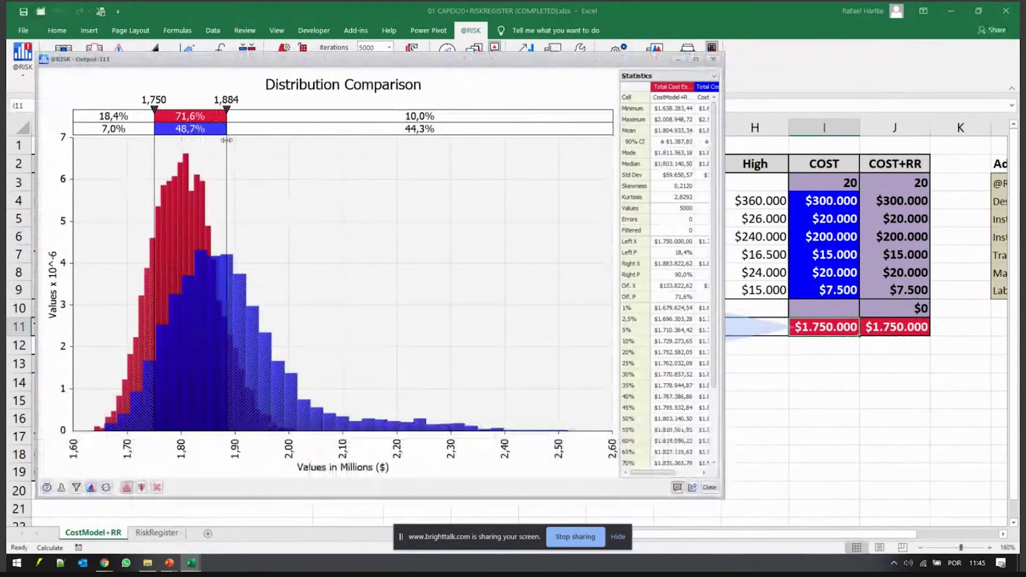
left_click_drag(227, 140, 677, 204)
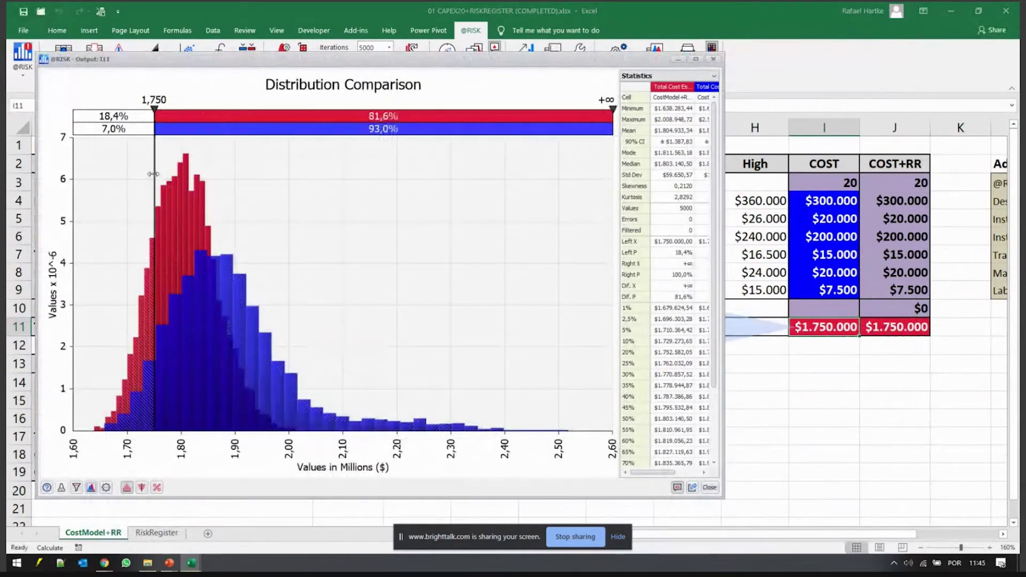
left_click_drag(153, 174, 67, 177)
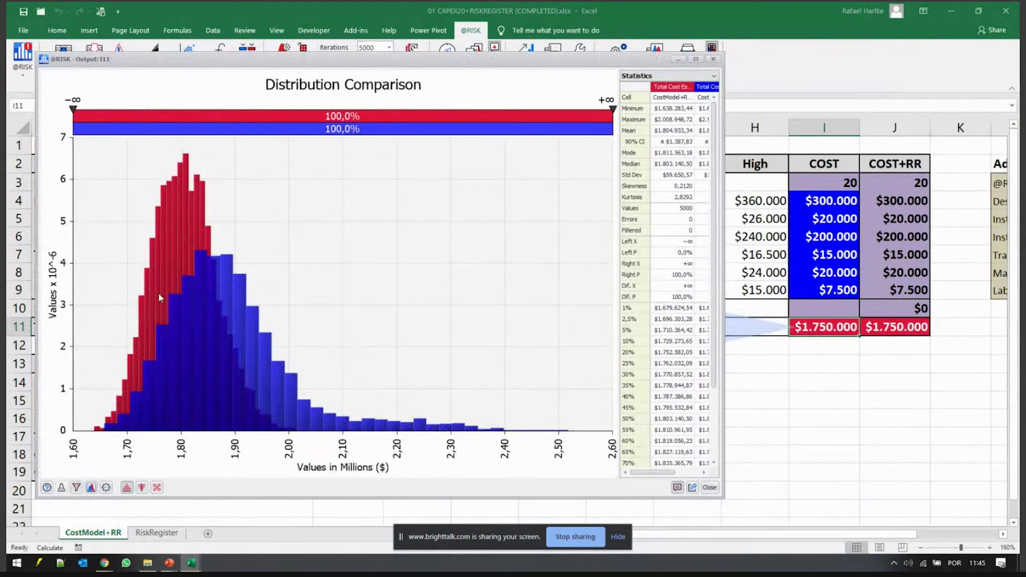
Step: In Graph Formatting Options, set the COST+RR curve's style to Line
left_click(106, 487)
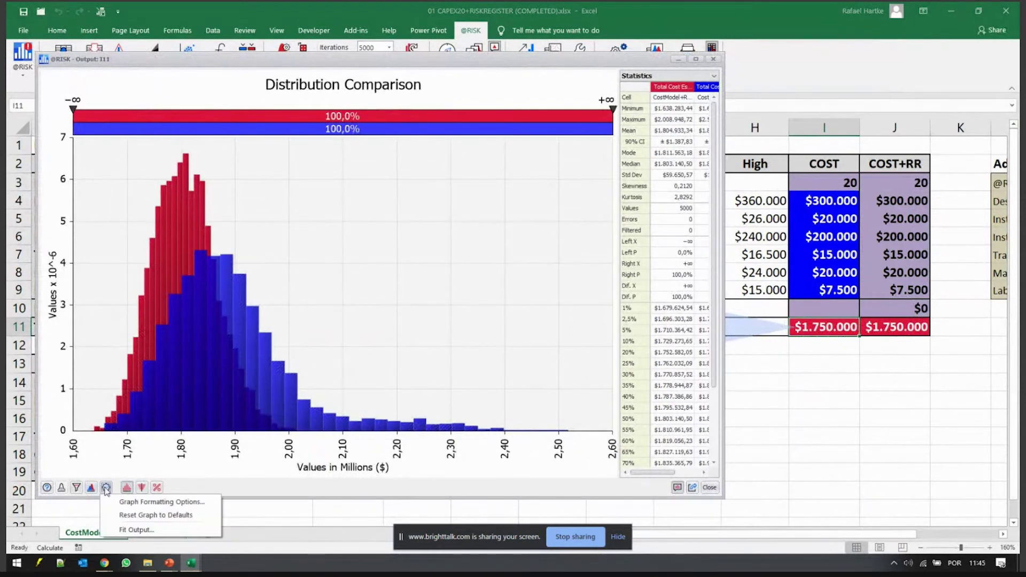
left_click(134, 502)
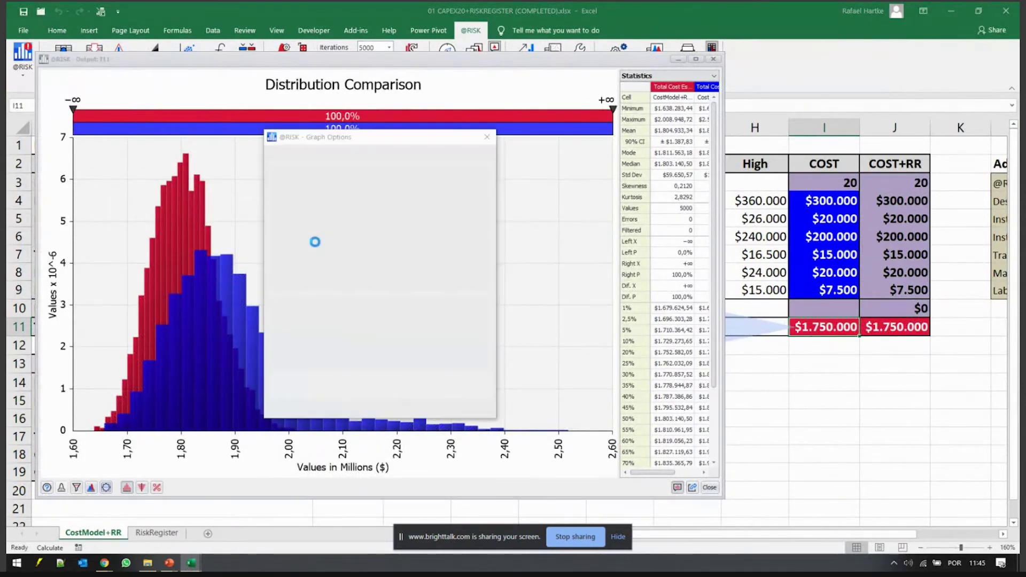
left_click(395, 155)
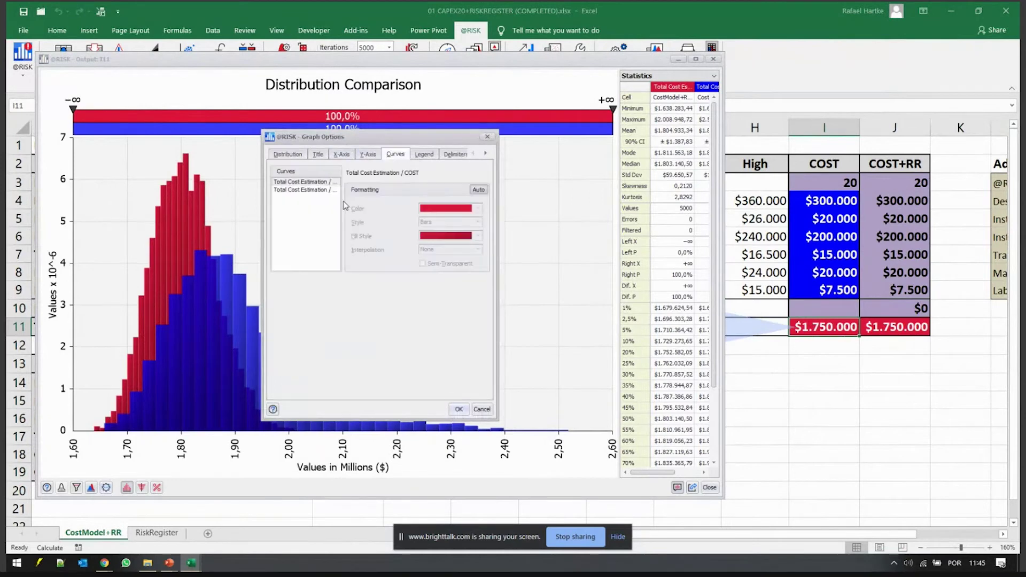
left_click(431, 222)
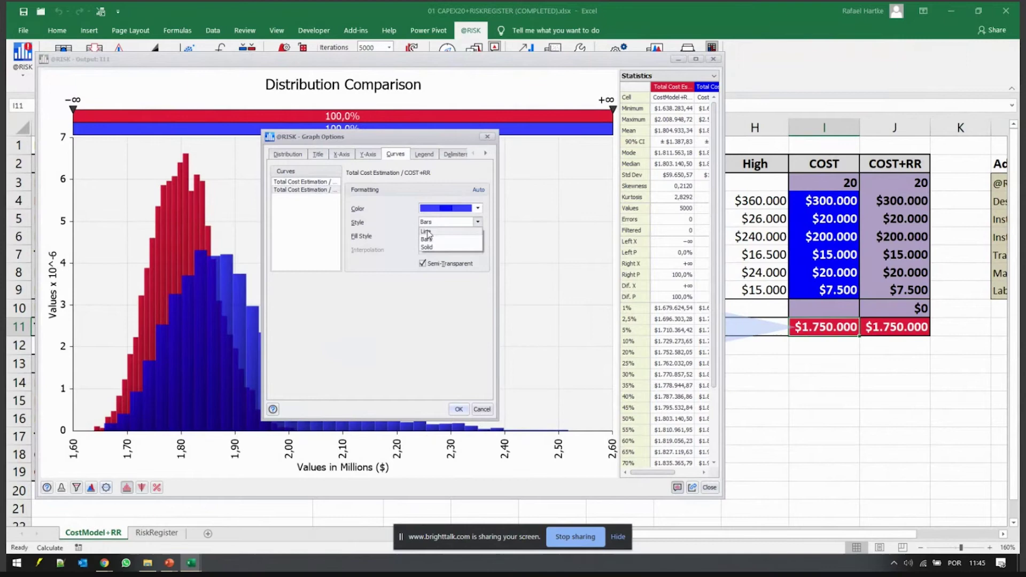
left_click(429, 235)
left_click(454, 409)
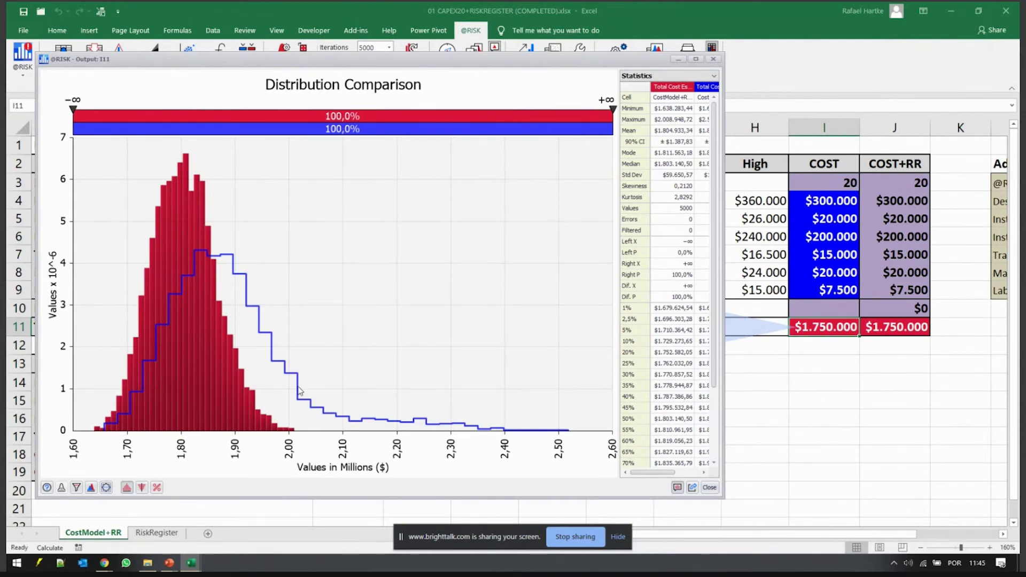
Step: Move the Distribution Comparison chart aside to reveal the sheet
left_click(105, 426)
left_click(480, 415)
left_click(473, 414)
left_click(362, 394)
left_click_drag(345, 67, 872, 76)
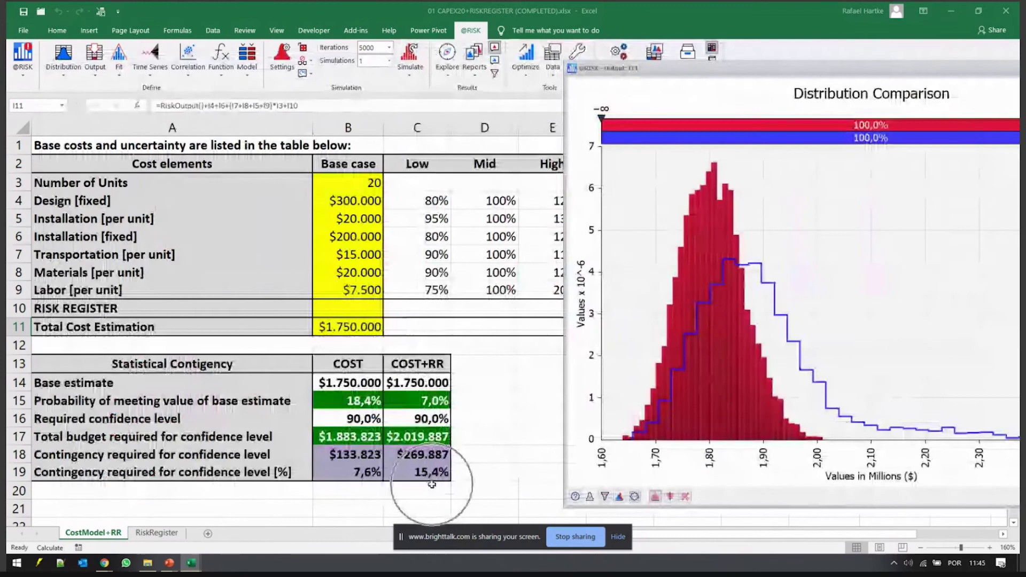
Step: Rerun the simulation with Show Excel Recalculations turned off
left_click(409, 53)
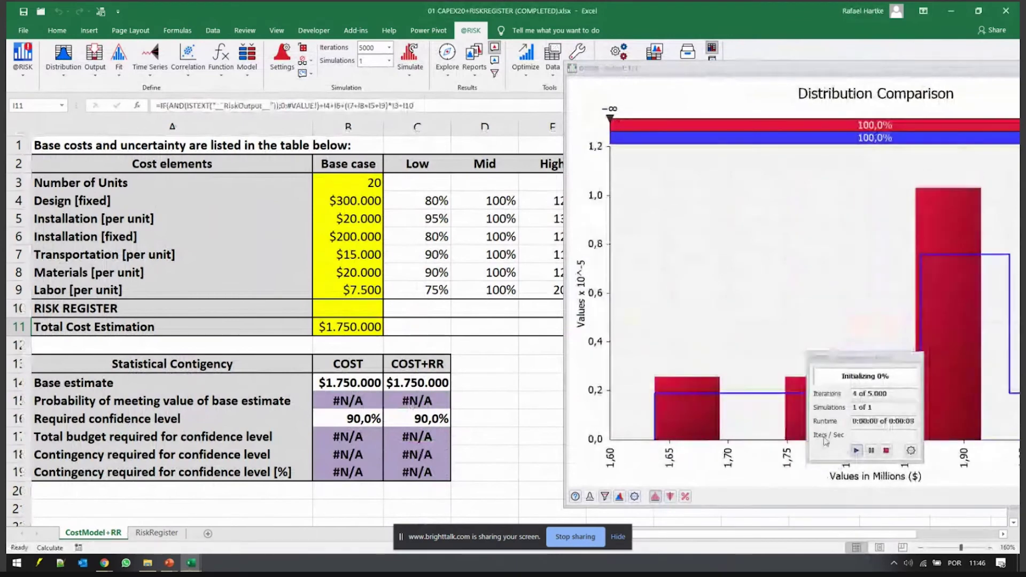
left_click(910, 451)
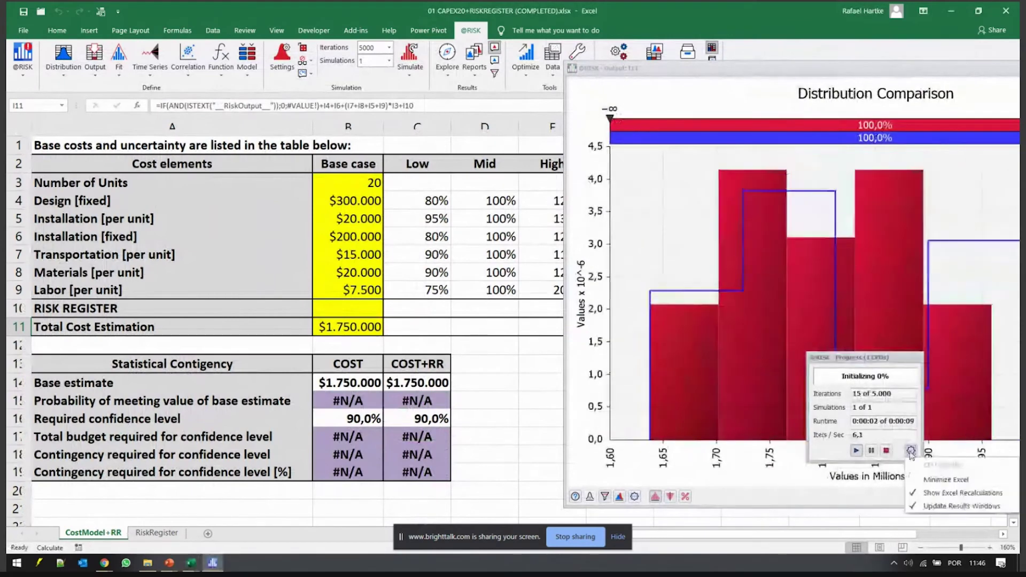
left_click(930, 492)
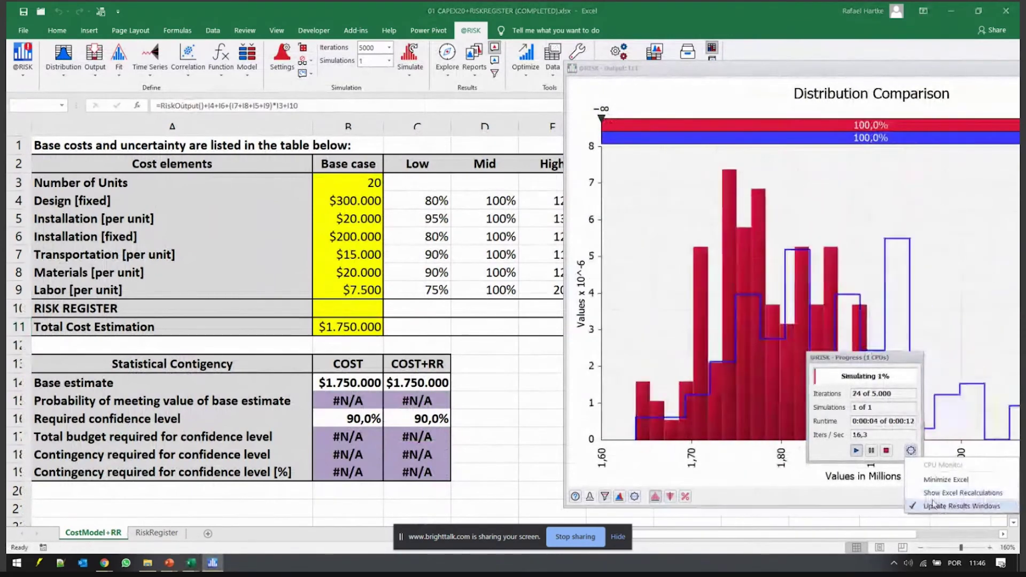
left_click(956, 506)
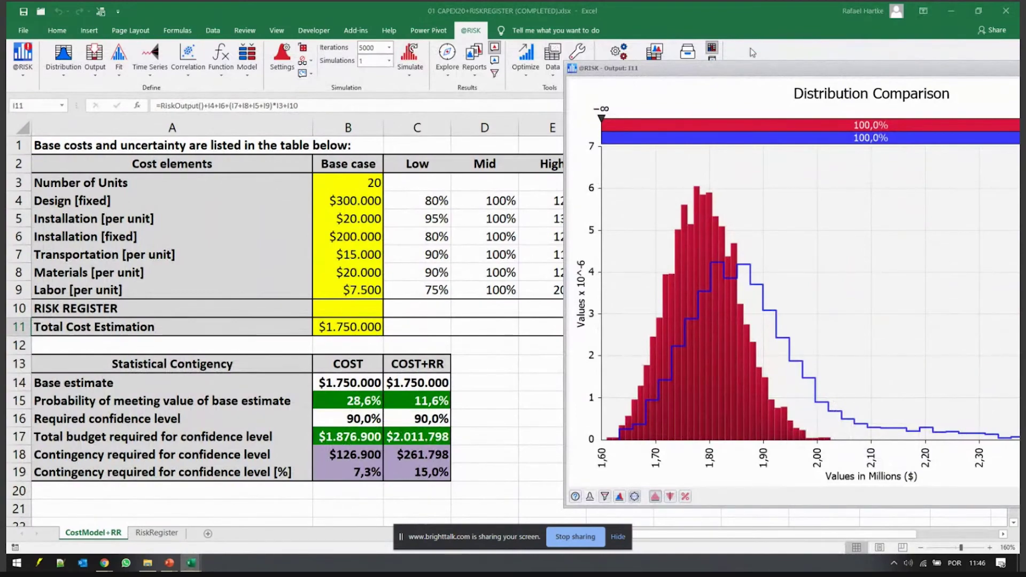
Step: Set the High value of Installation [fixed] in E6 to 200%
left_click_drag(750, 70, 648, 274)
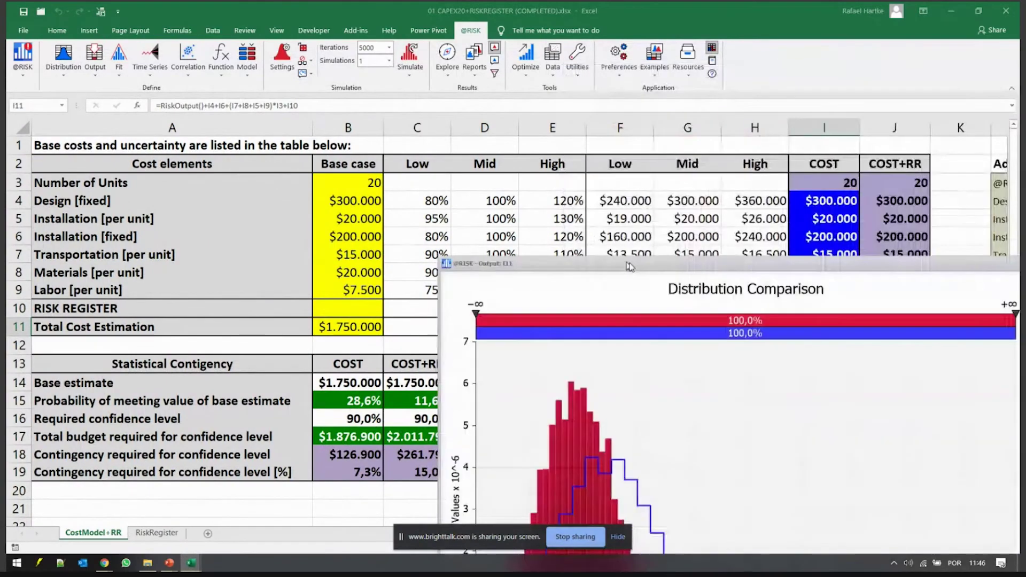
left_click(544, 236)
type("200")
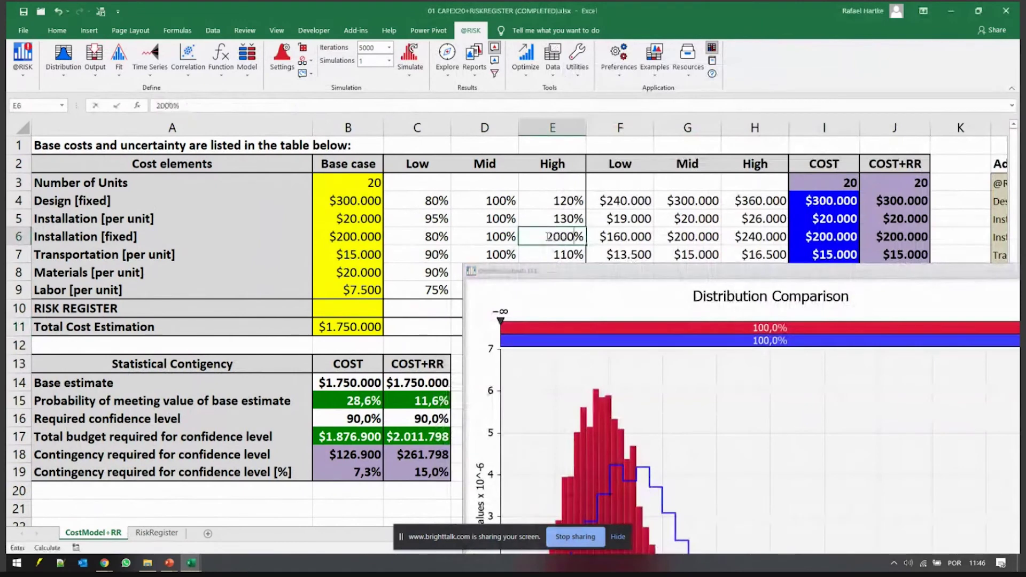
key("Return")
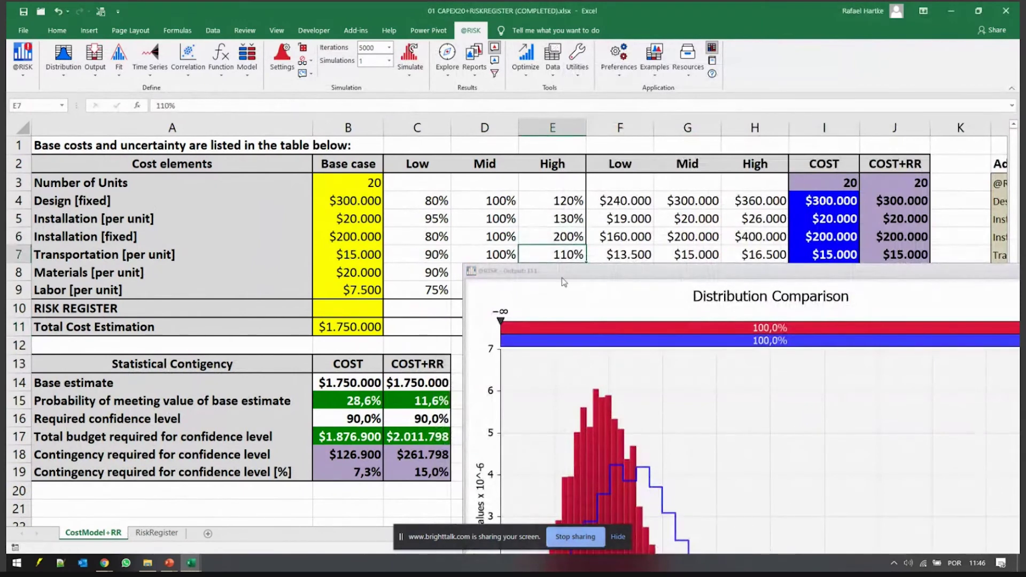
Step: Rerun the simulation to get 10,2% (COST) and 17,6% (COST+RR) contingencies
left_click_drag(568, 279, 613, 141)
left_click(412, 56)
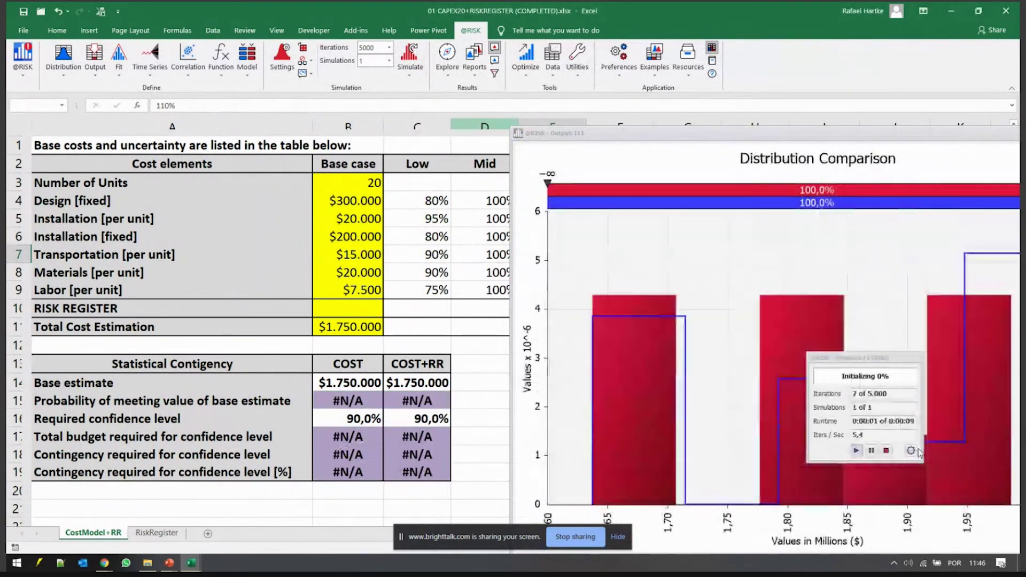
left_click(912, 450)
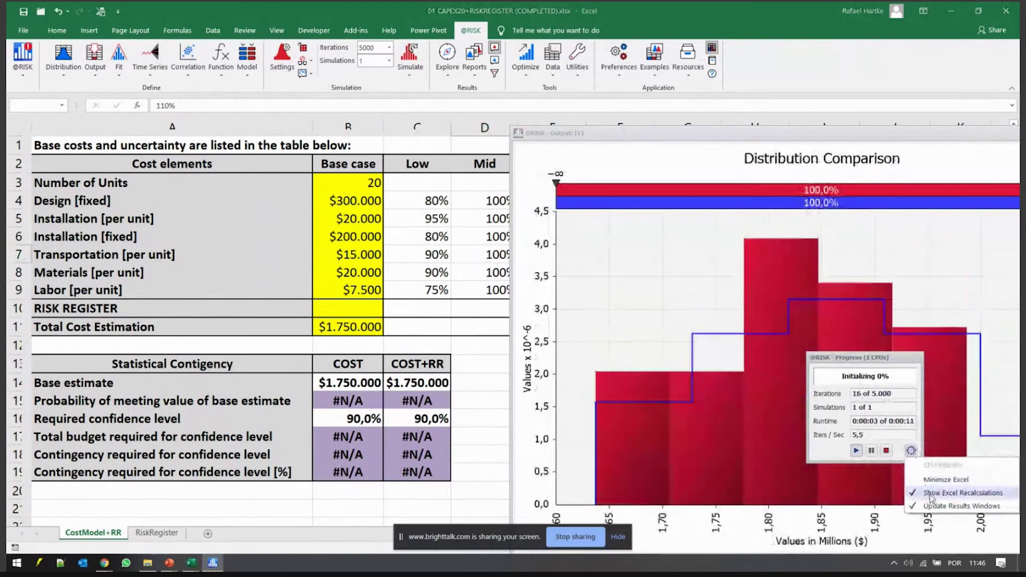
left_click(905, 453)
left_click(911, 451)
left_click(962, 498)
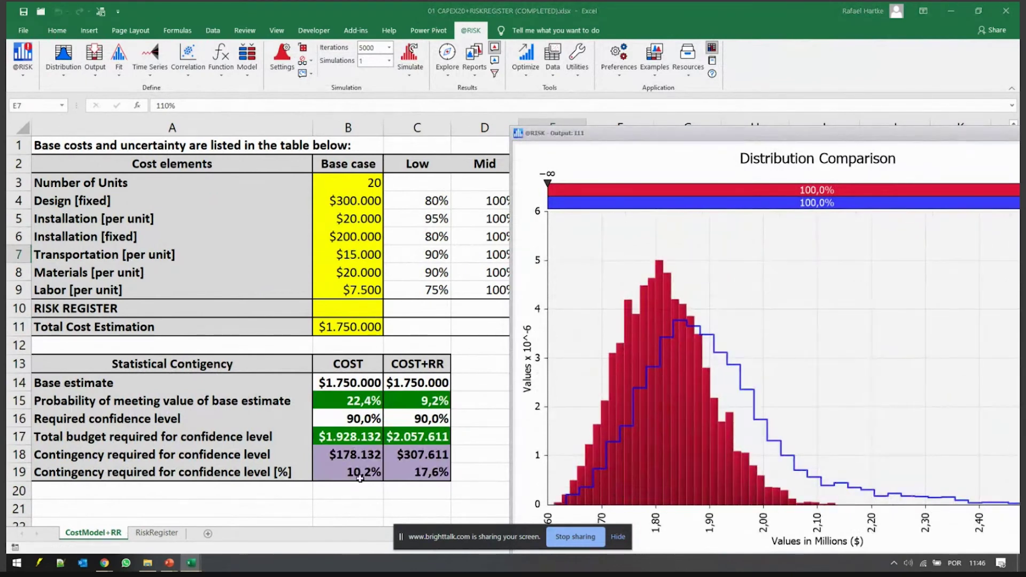
left_click_drag(815, 139, 750, 83)
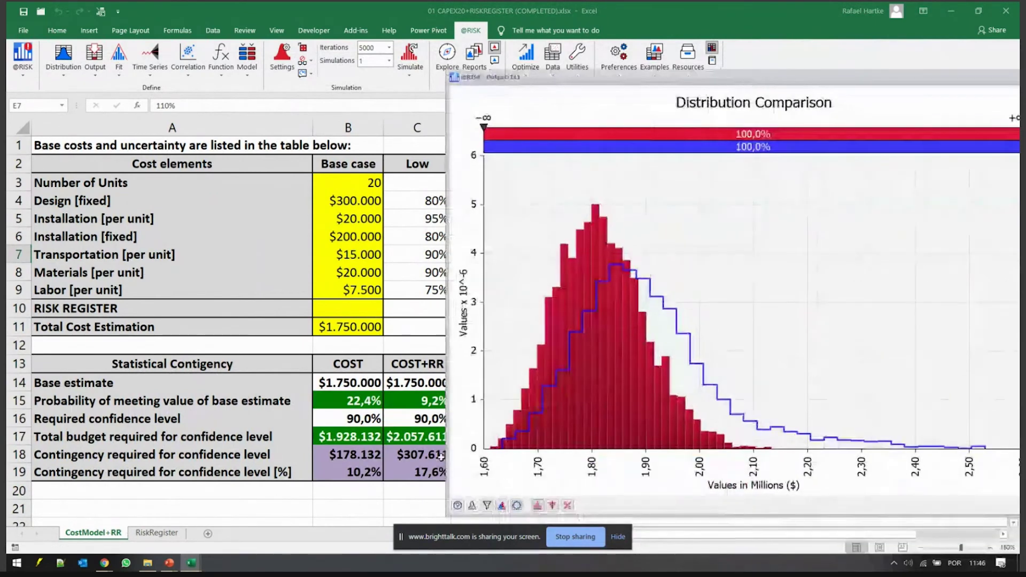
left_click_drag(604, 81, 648, 81)
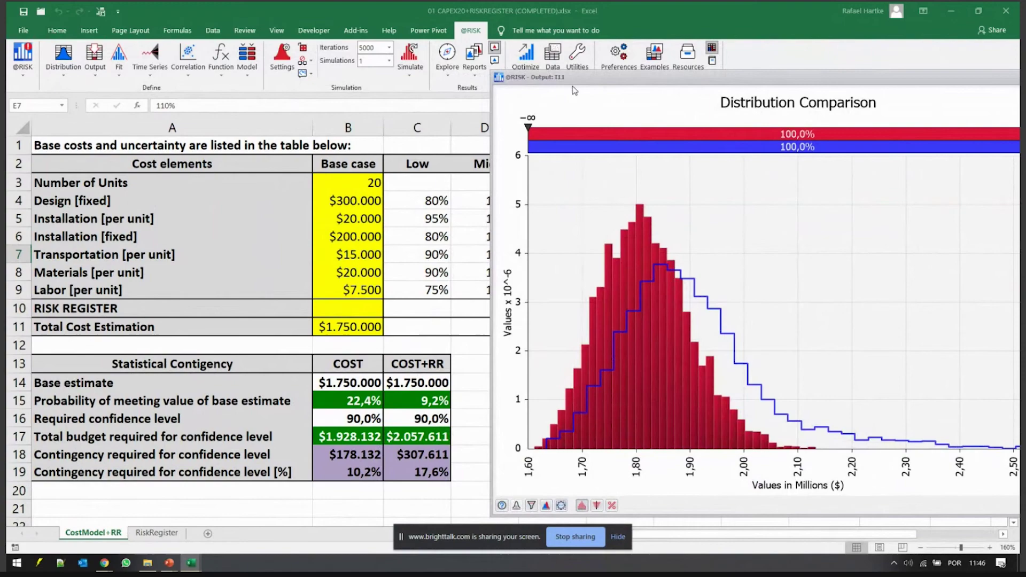
left_click_drag(575, 85, 245, 77)
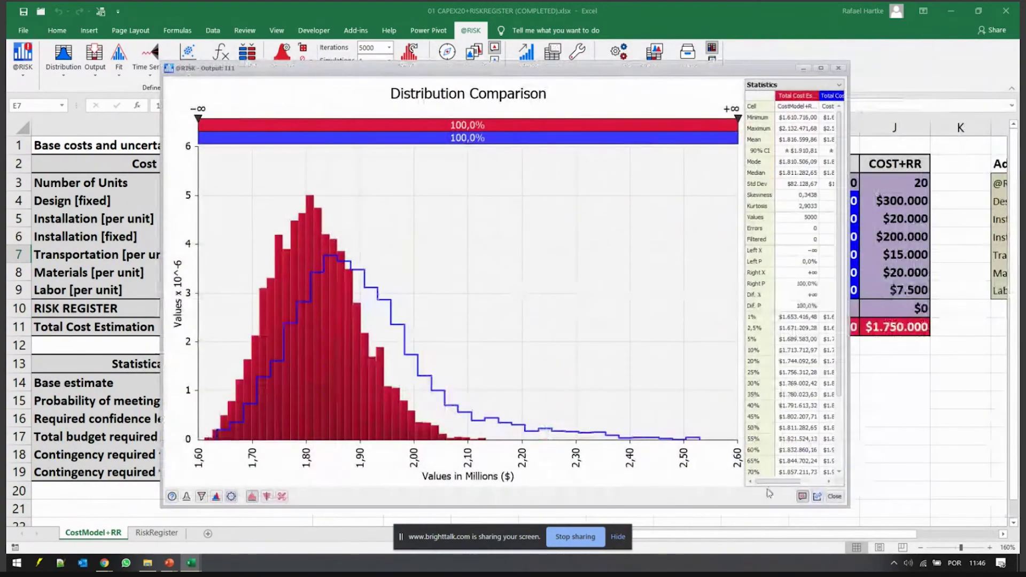
left_click(834, 496)
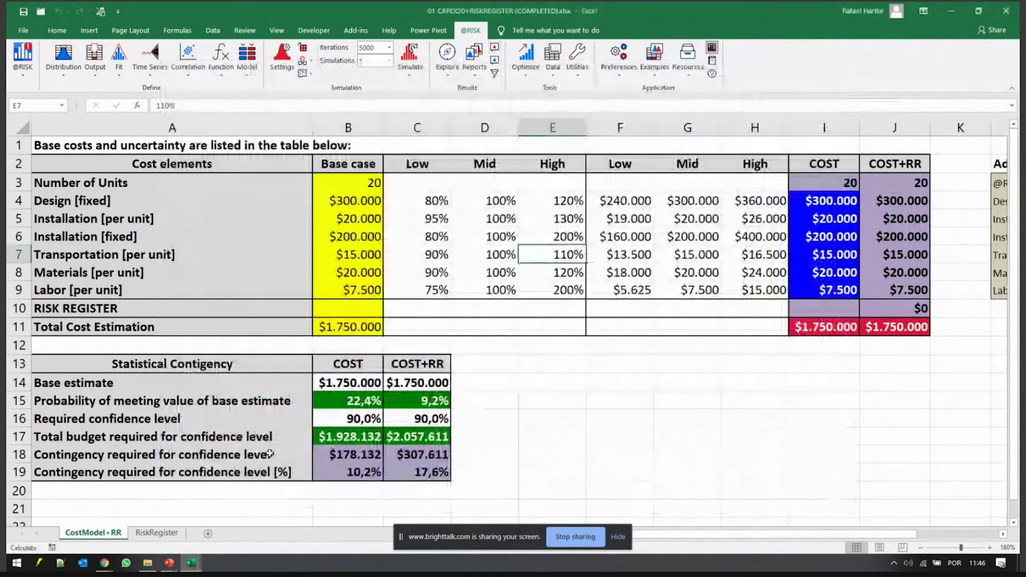
left_click(156, 533)
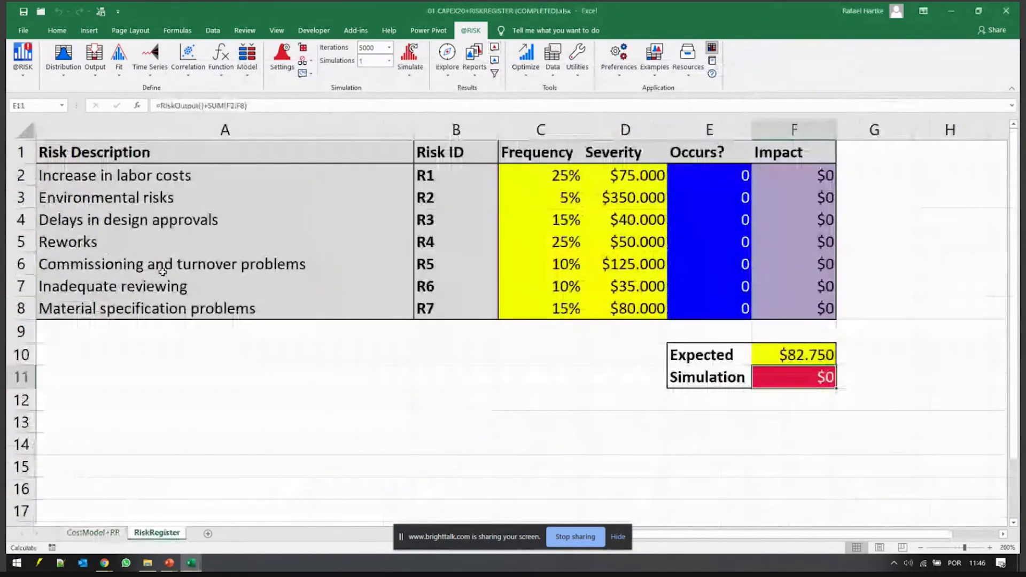
left_click(541, 128)
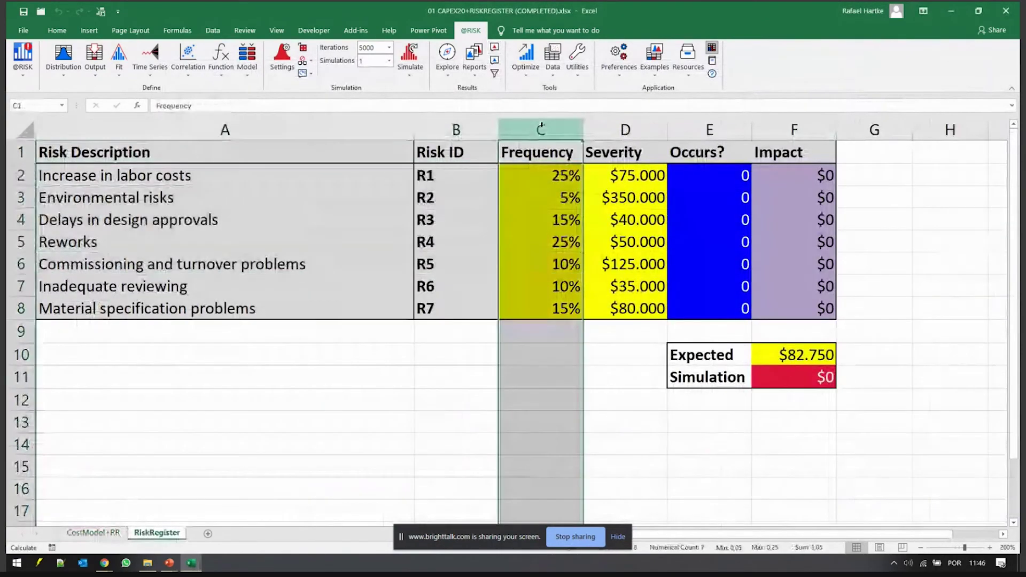
left_click(601, 124)
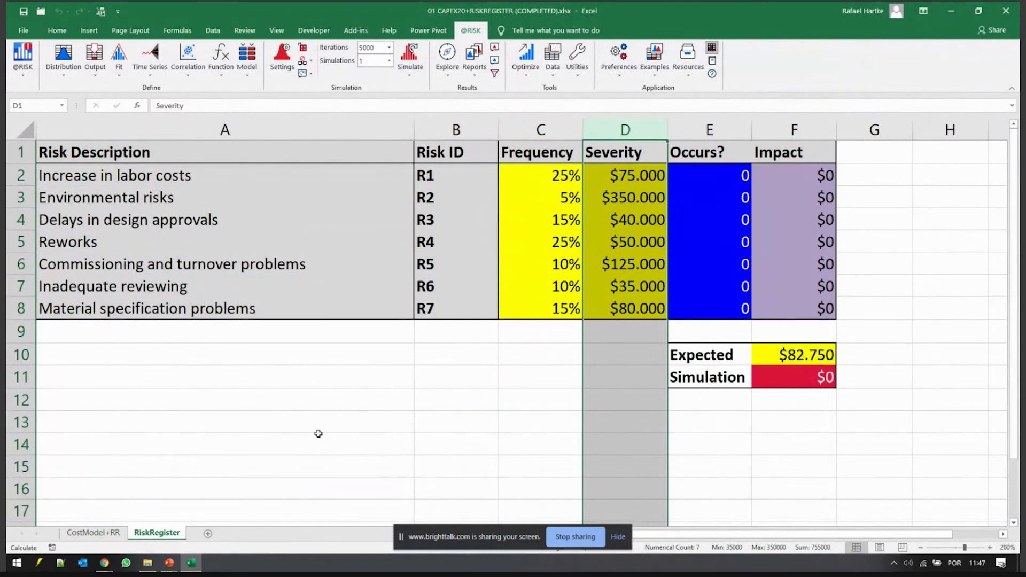
key("alt+Tab")
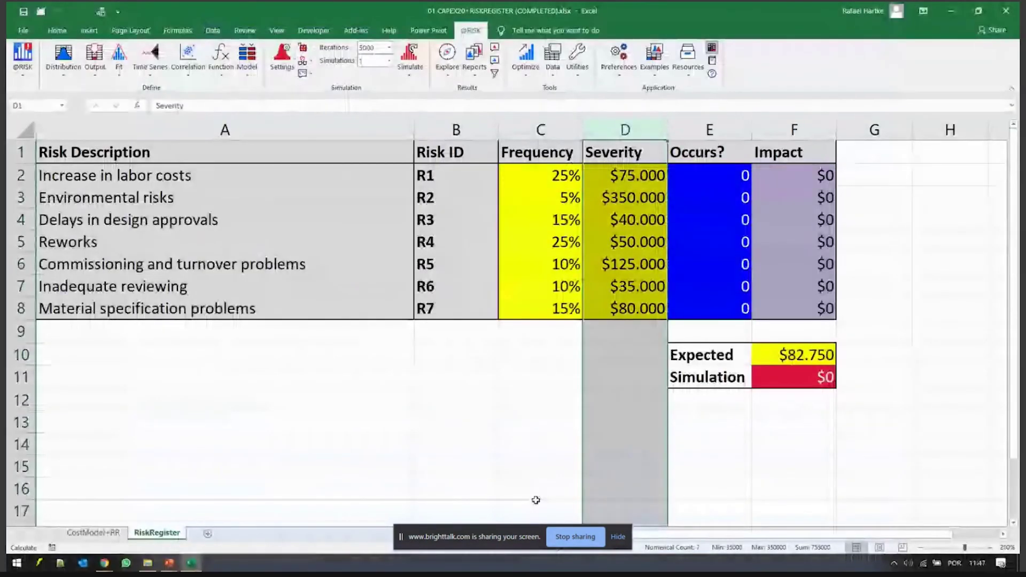
key("ctrl+Page_Up")
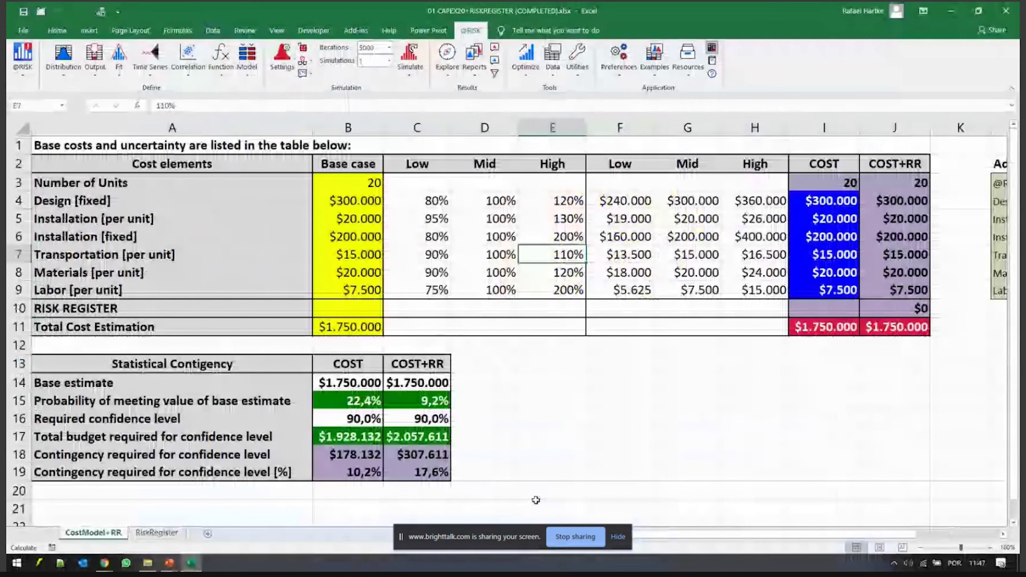
Step: Show the results graph for the Total Cost Estimation in I11 without the COST+RR overlay
left_click(825, 326)
left_click(447, 59)
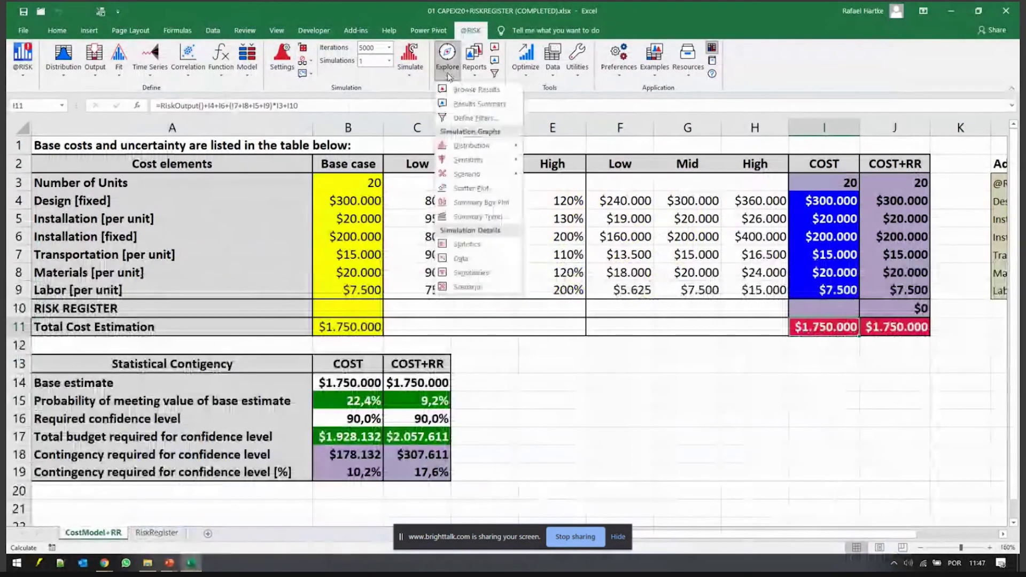
left_click(472, 89)
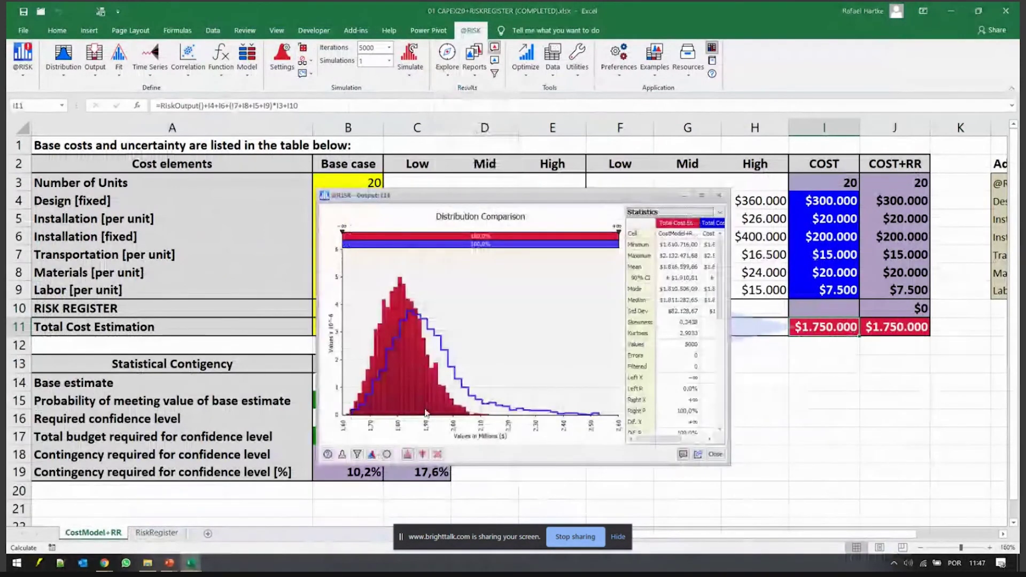
left_click(372, 454)
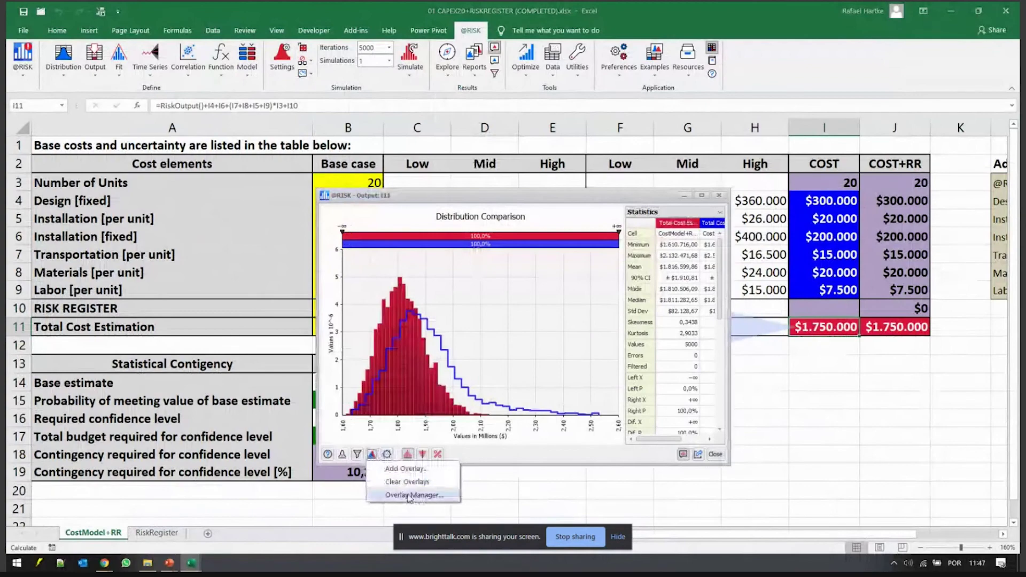
left_click(407, 481)
Step: Enlarge and reposition the graph, then switch it to a tornado of change in output mean
left_click_drag(471, 202, 223, 66)
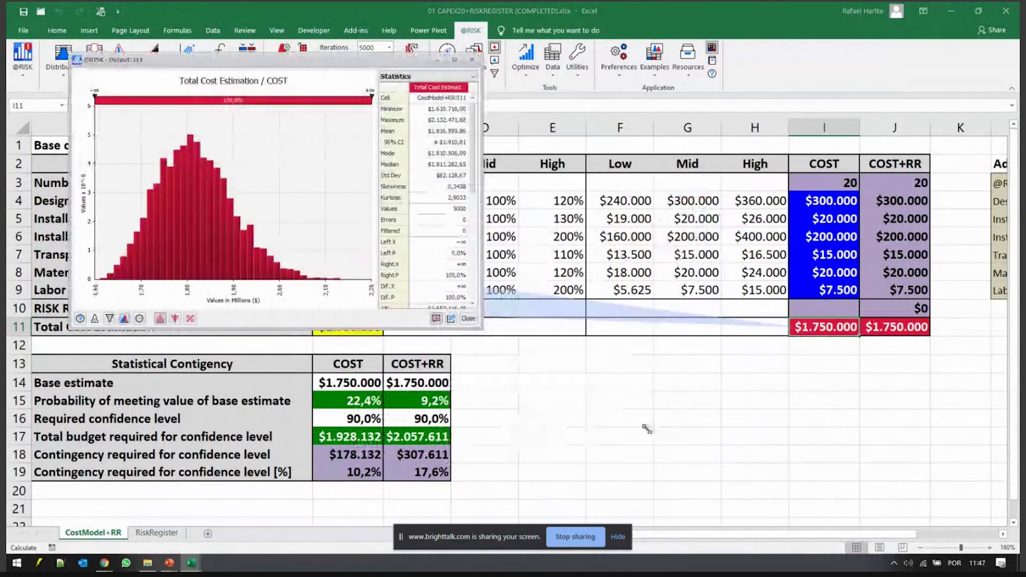
left_click_drag(646, 429, 733, 488)
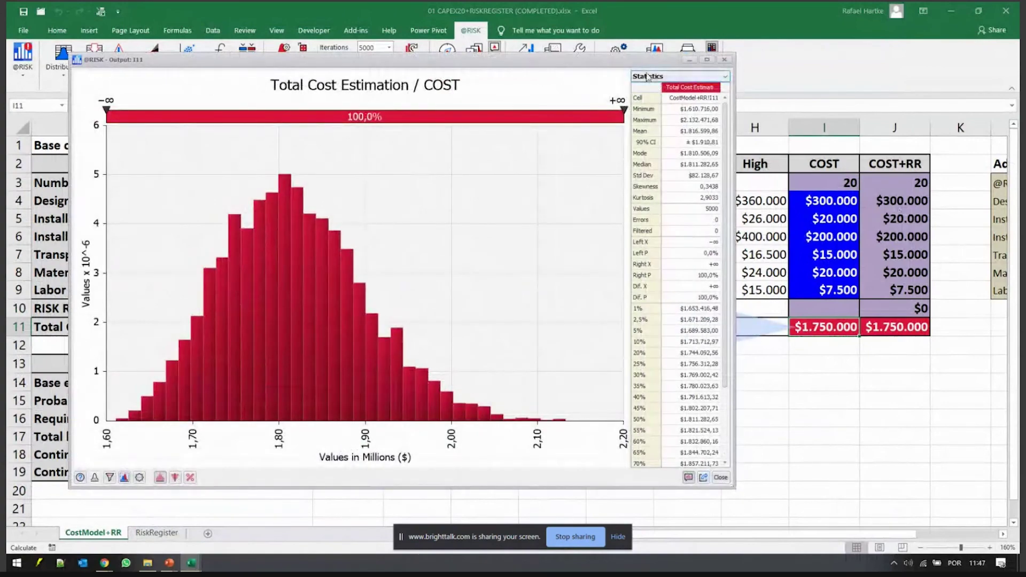
left_click_drag(629, 69, 630, 264)
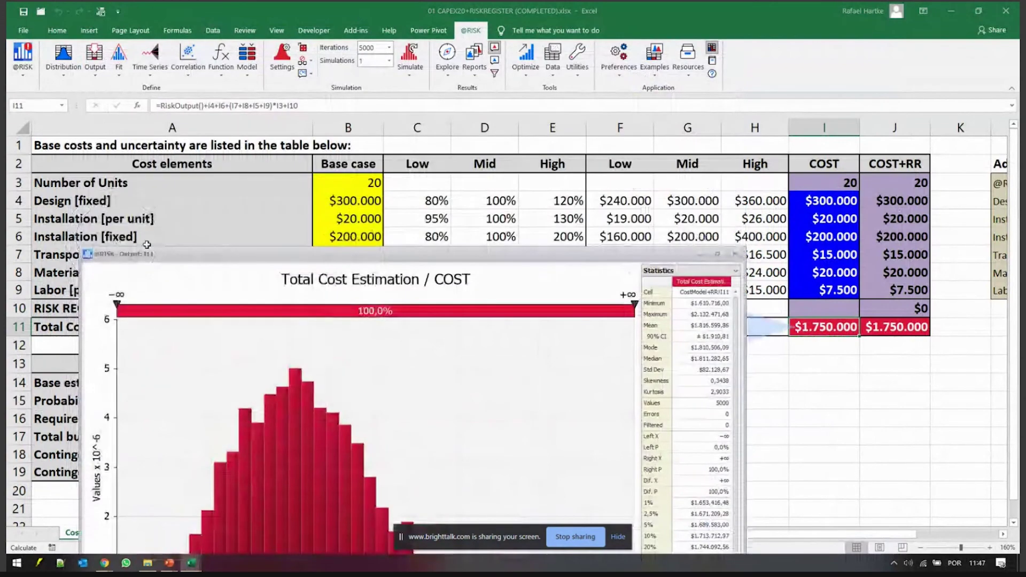
left_click_drag(188, 260, 182, 16)
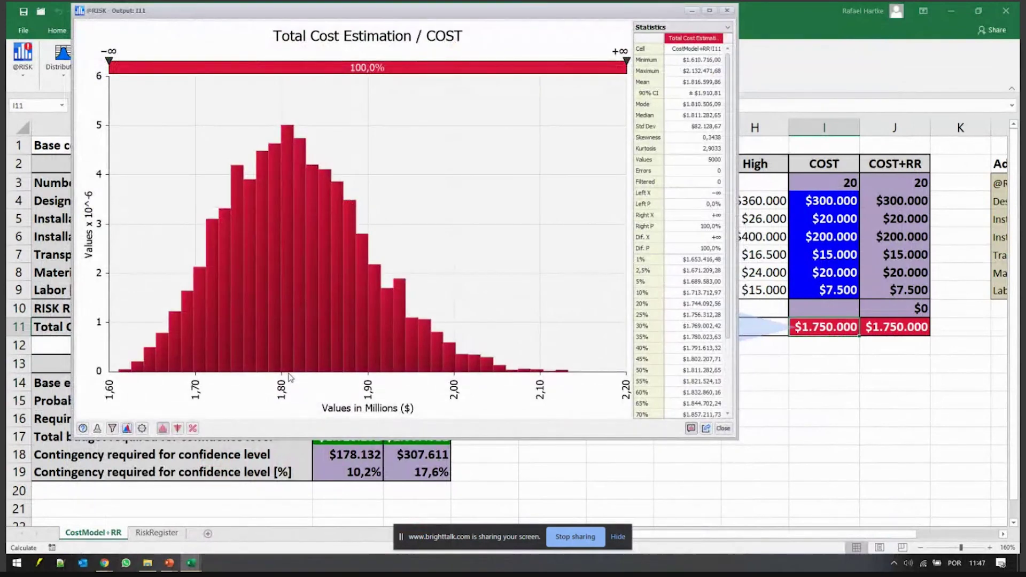
left_click(177, 428)
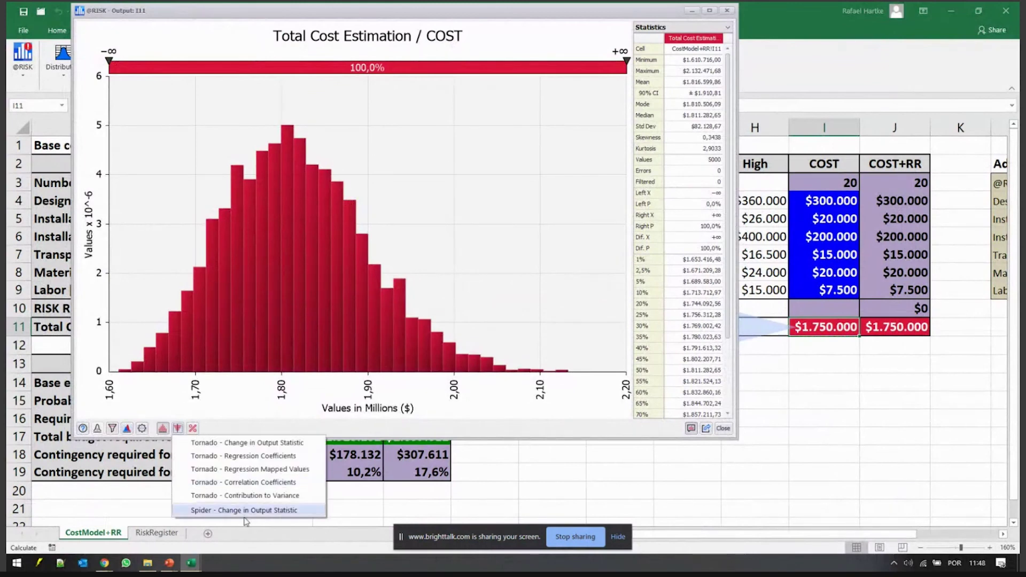
left_click(293, 443)
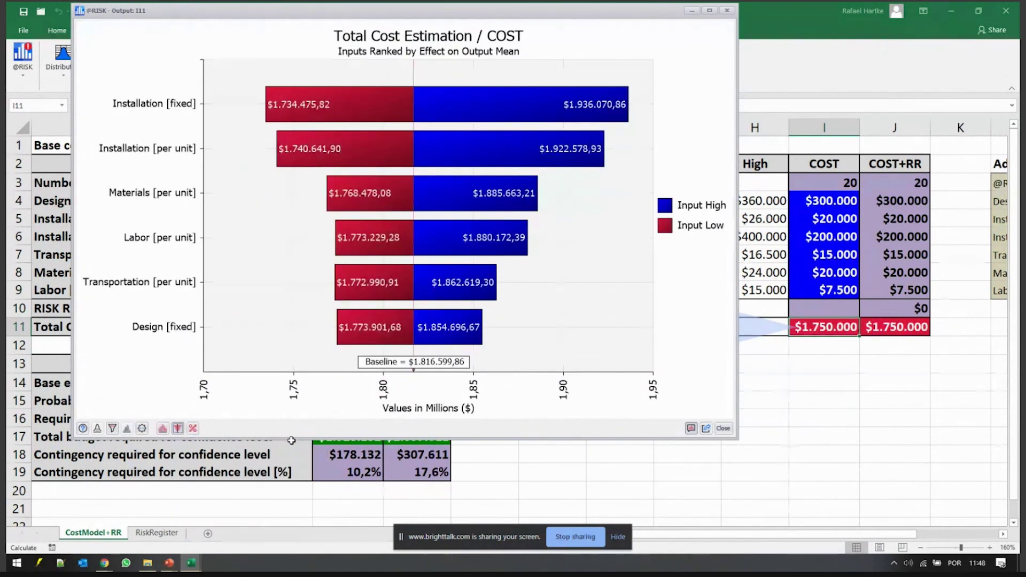